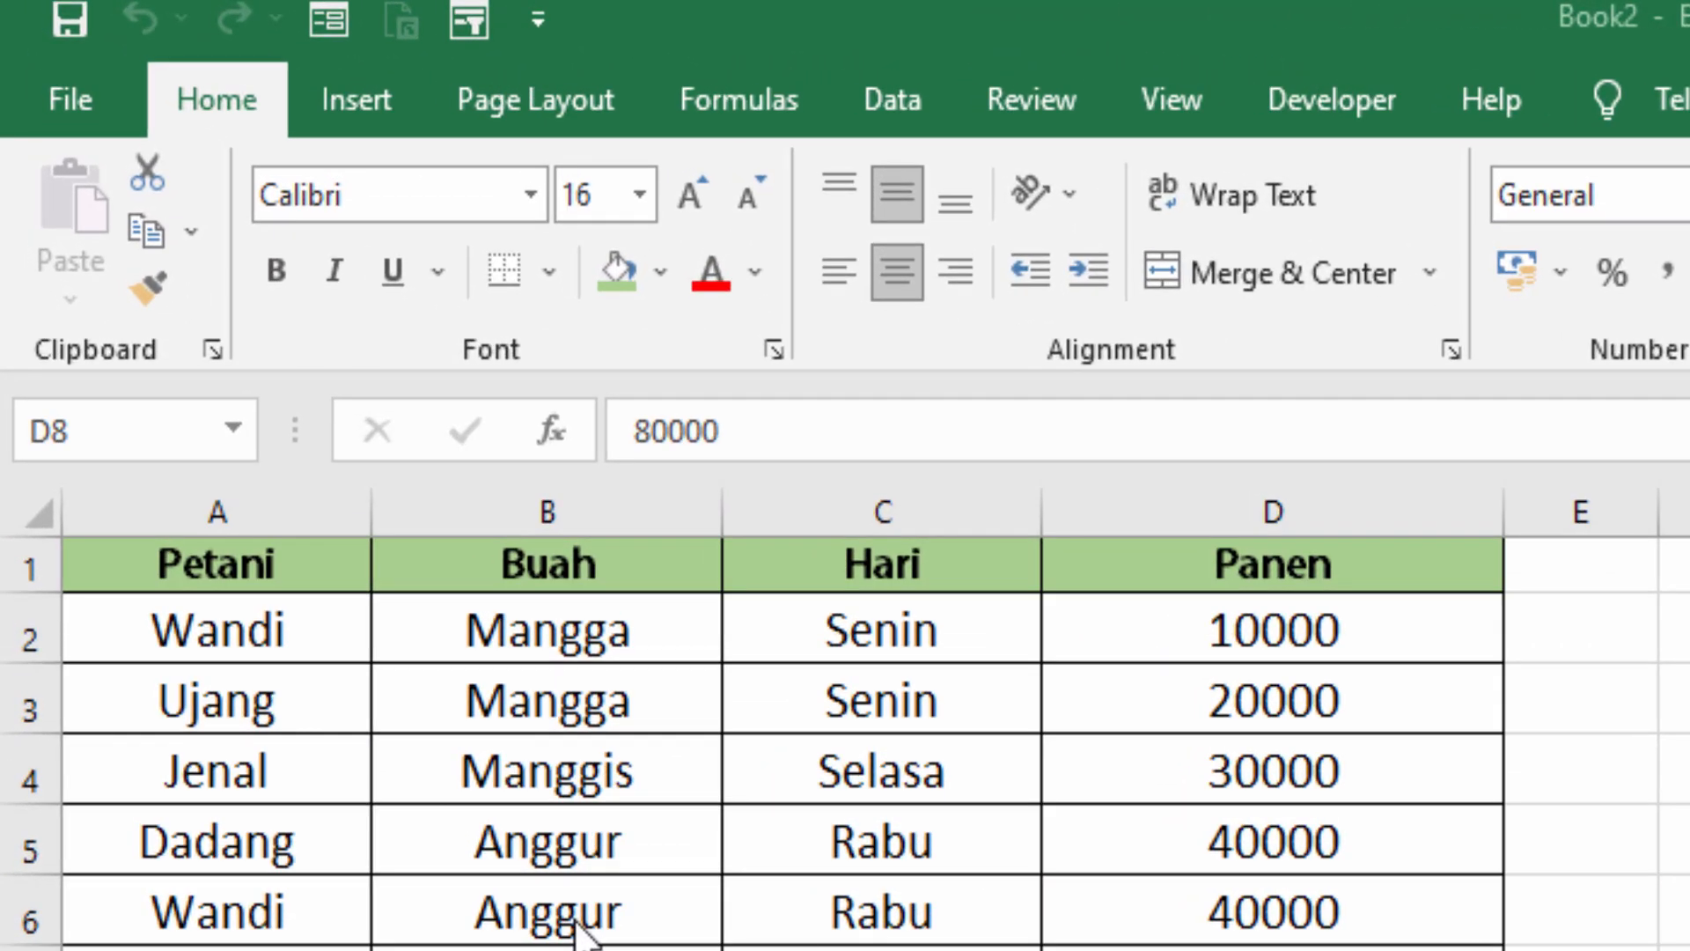
# - Insert a PivotTable from the whole data range A1:D14 of Sheet1, placed in a new worksheet
pyautogui.click(345, 97)
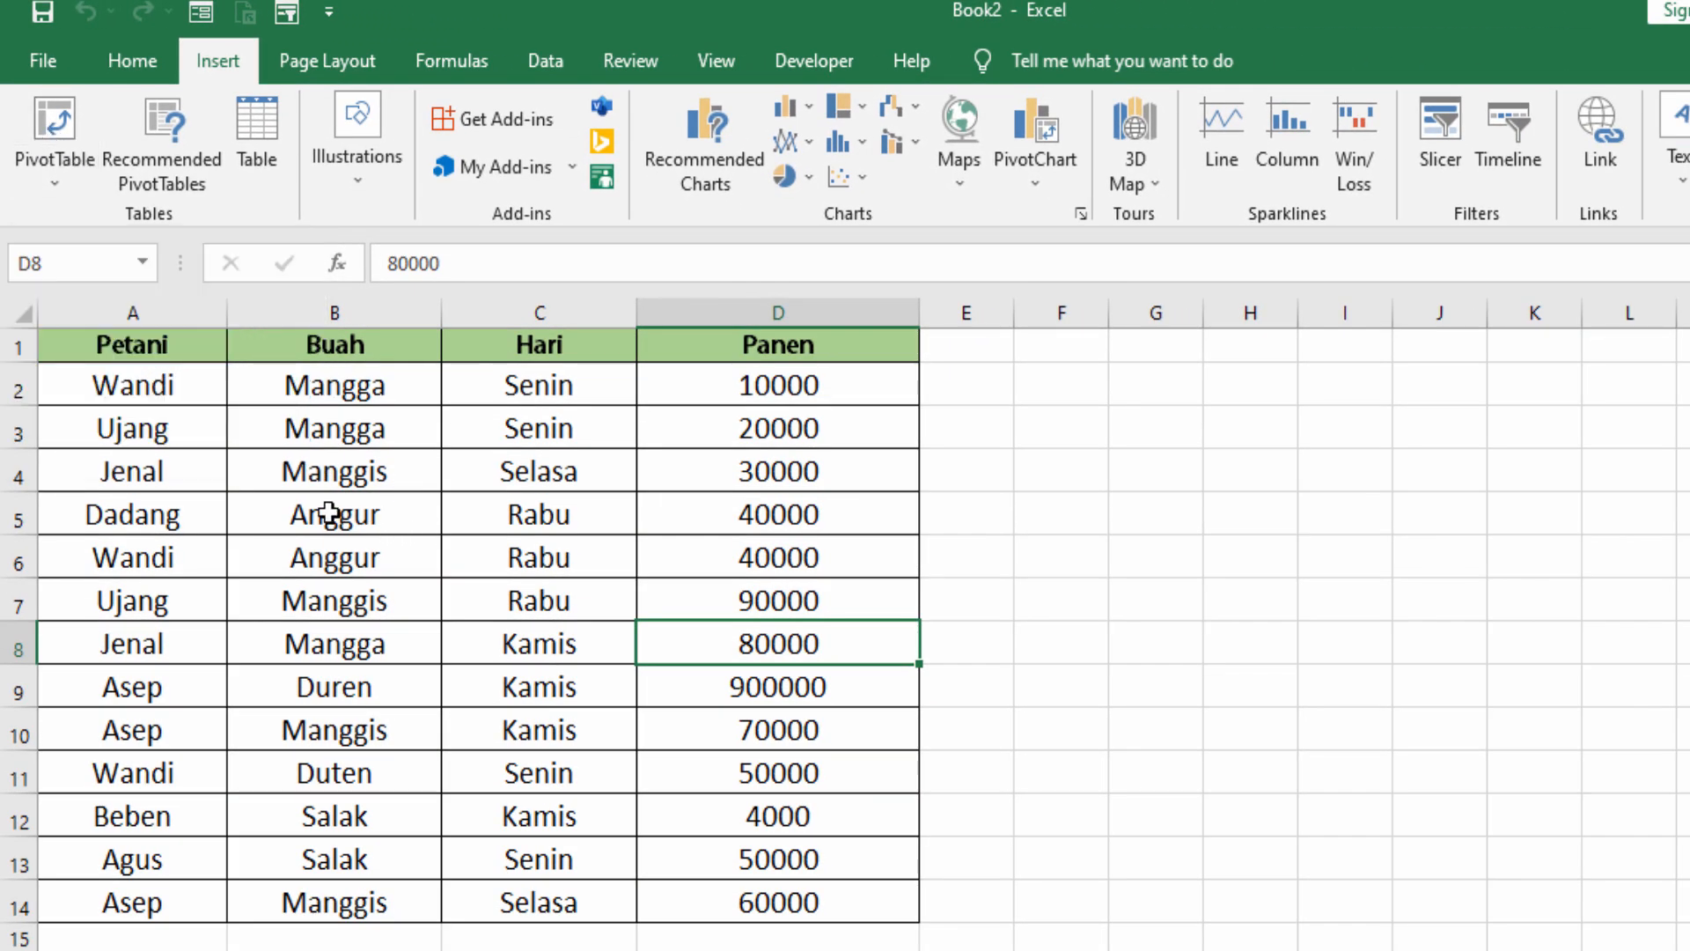
pyautogui.click(329, 513)
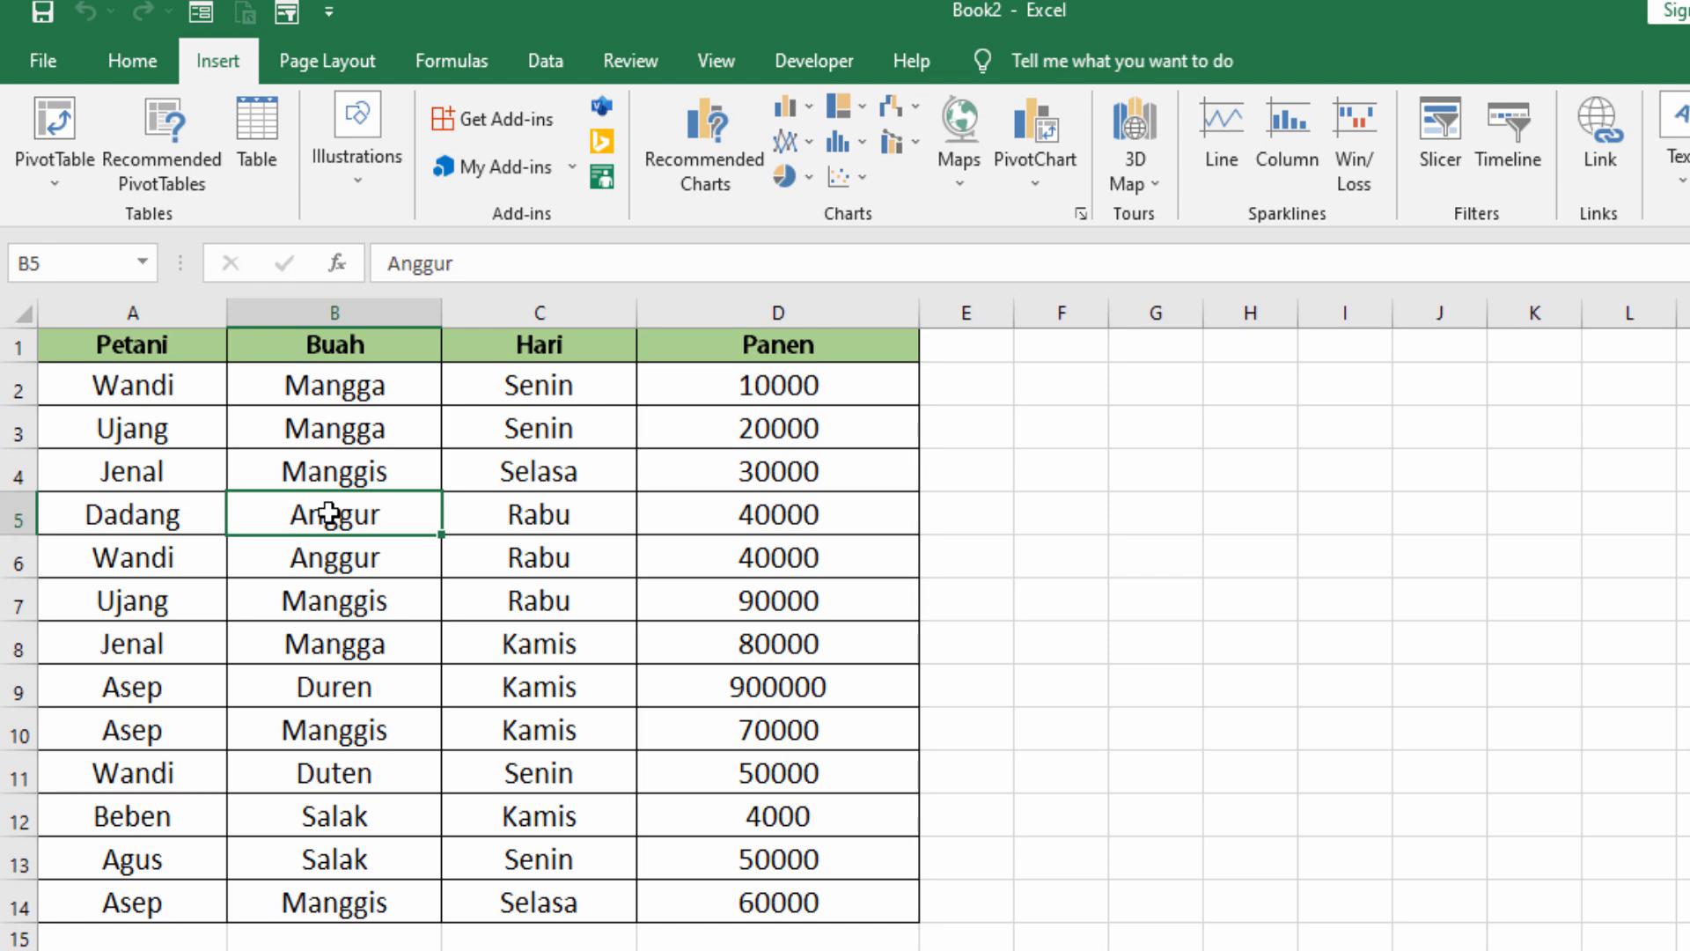
pyautogui.hotkey('ctrl', 'a')
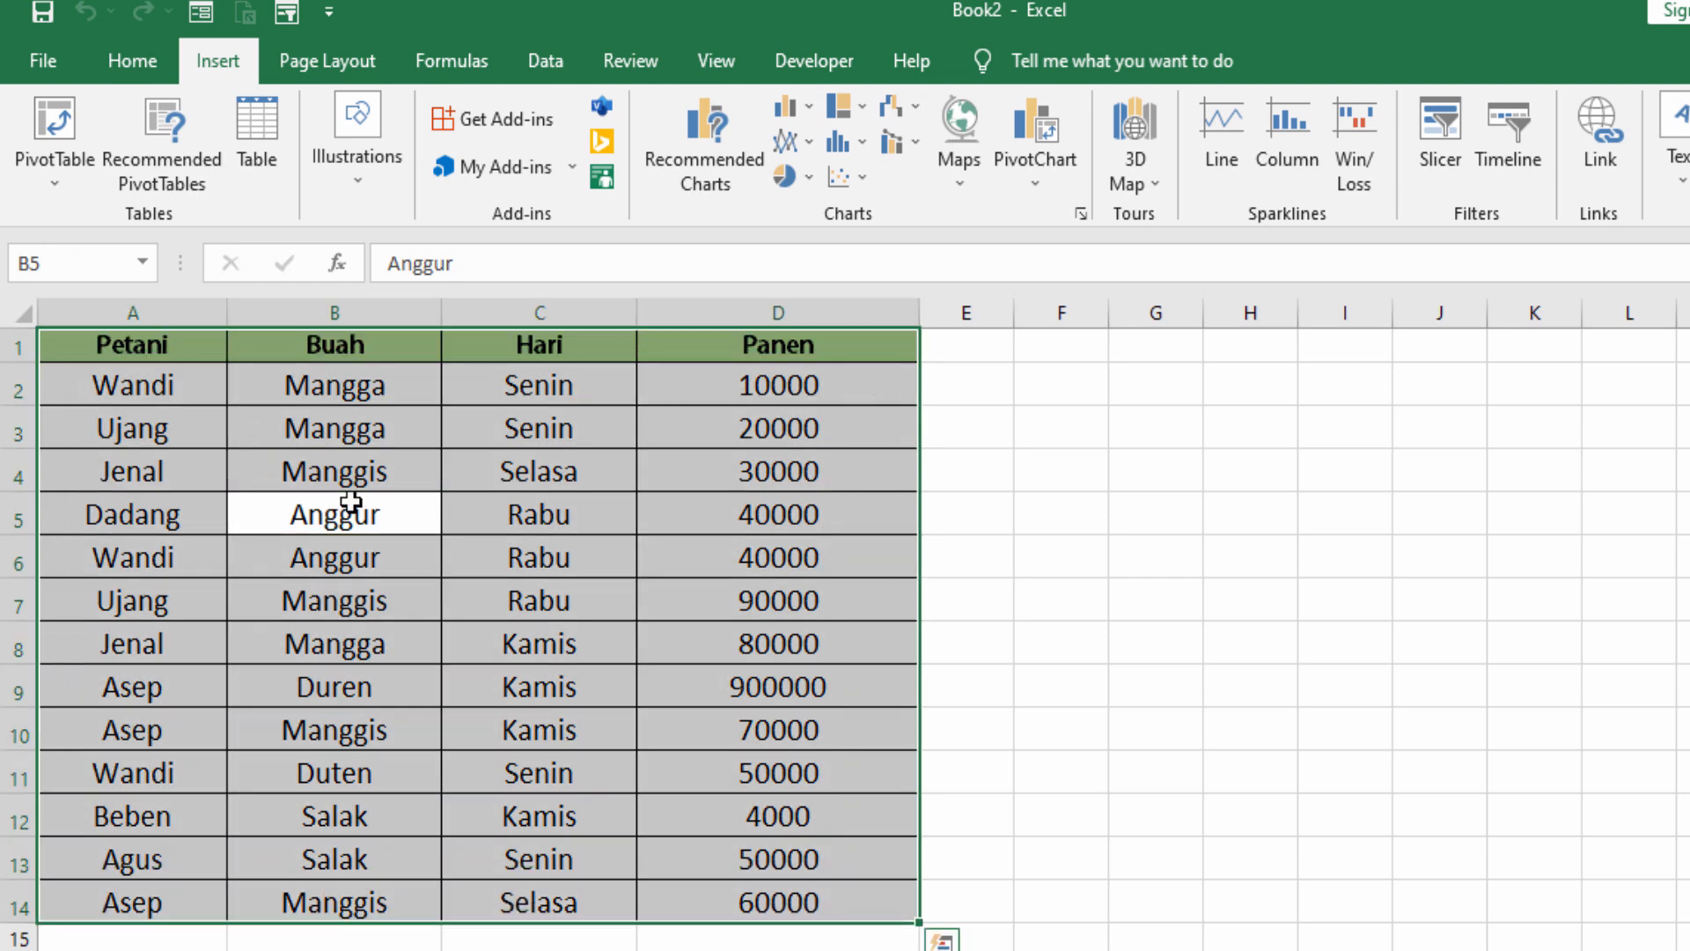
pyautogui.click(31, 146)
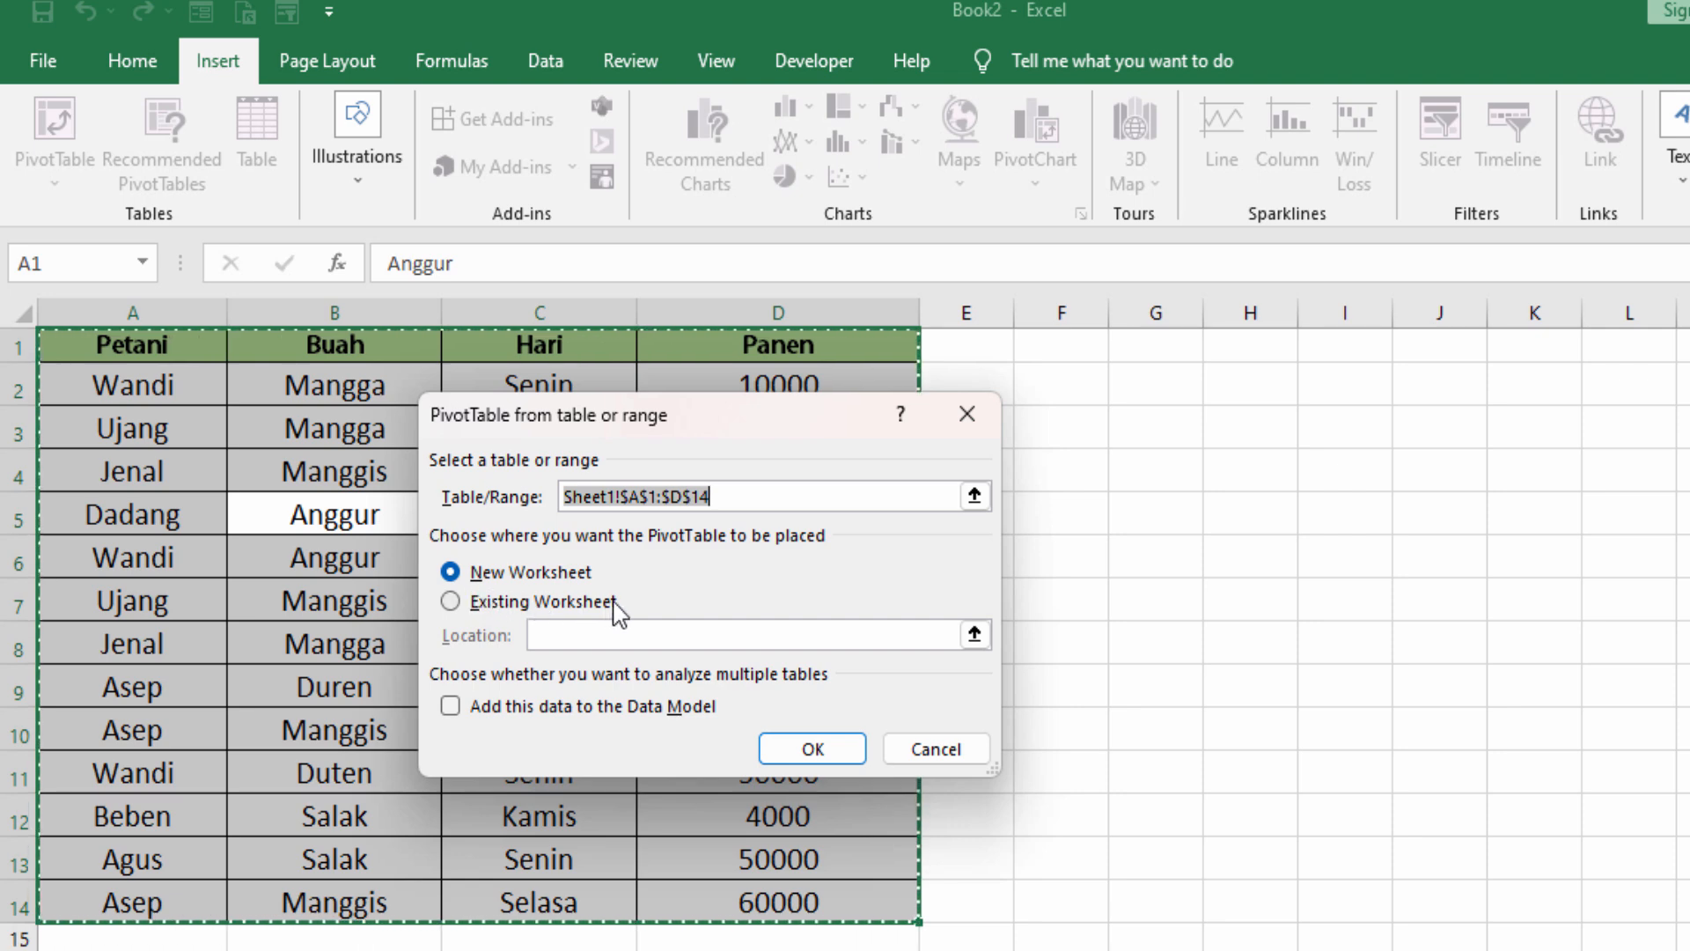
pyautogui.click(816, 749)
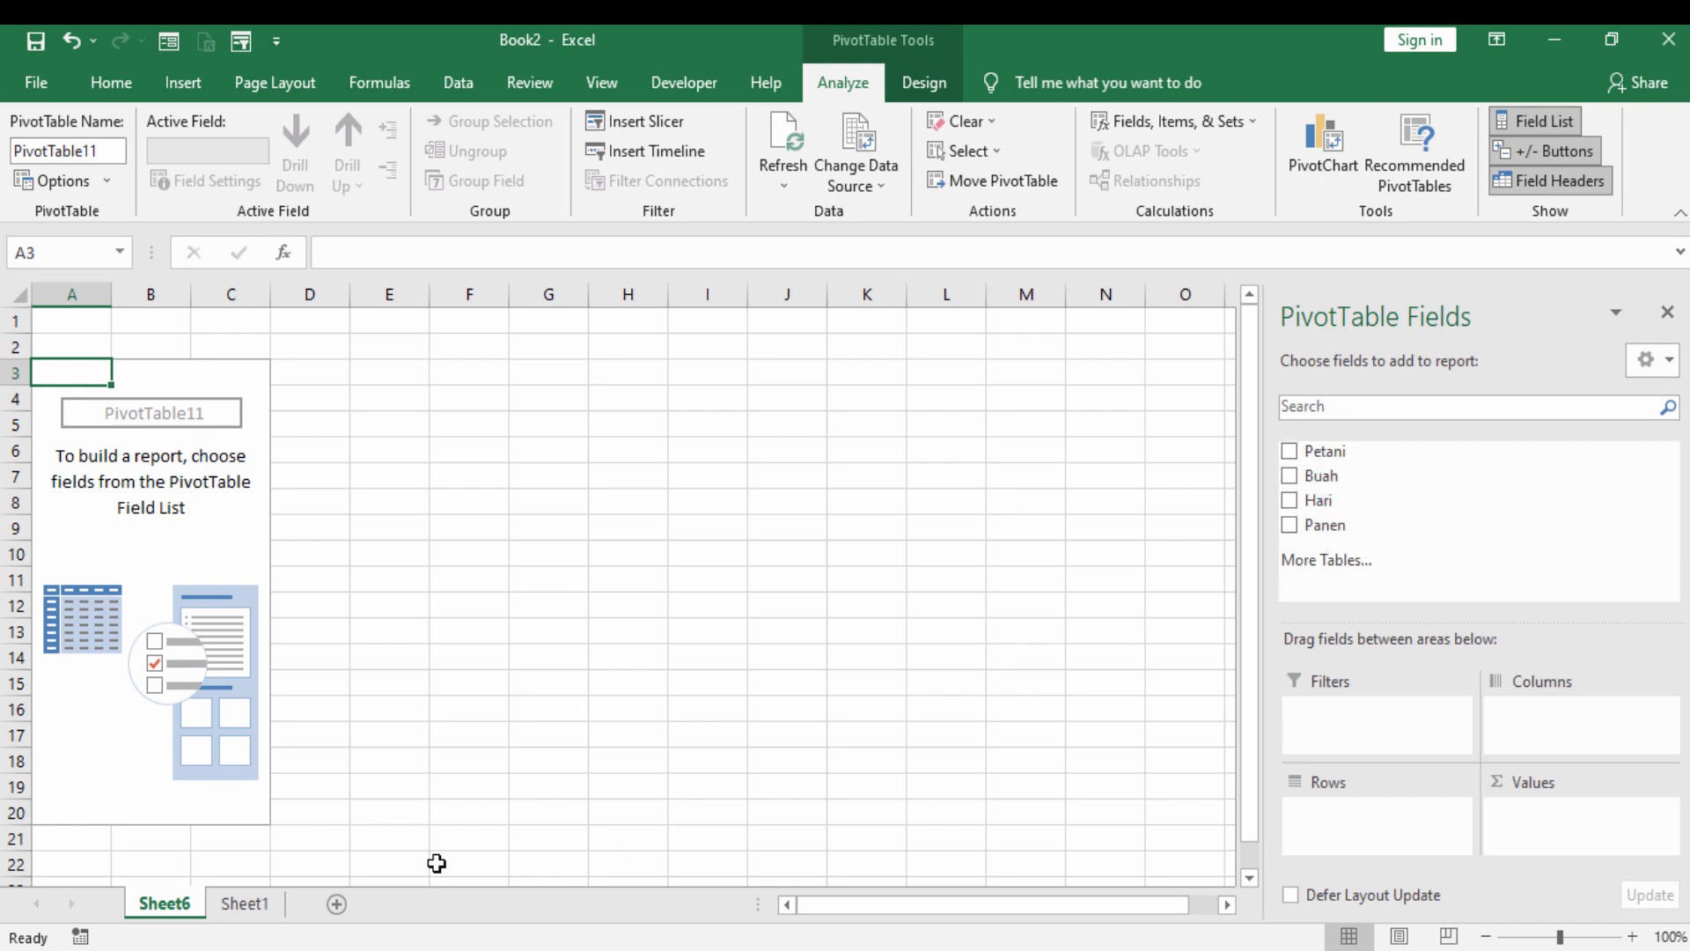
# - Lay out the PivotTable with Buah as rows, Hari as columns, the sum of Panen as values and Petani as report filter
pyautogui.click(243, 903)
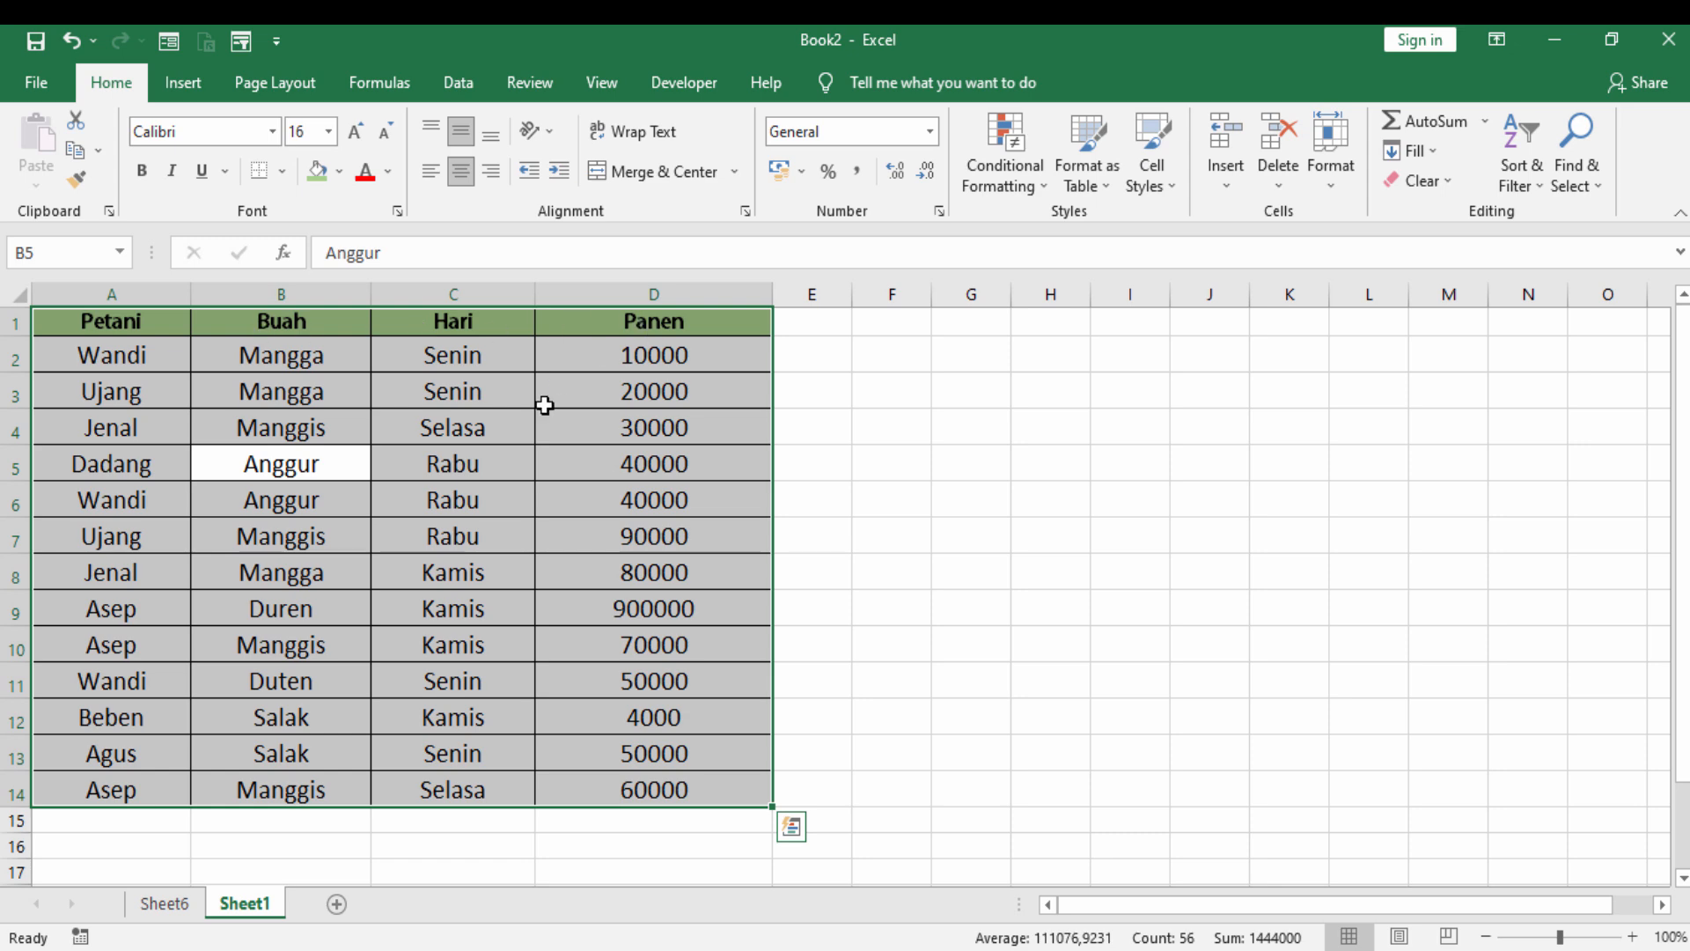
pyautogui.click(164, 903)
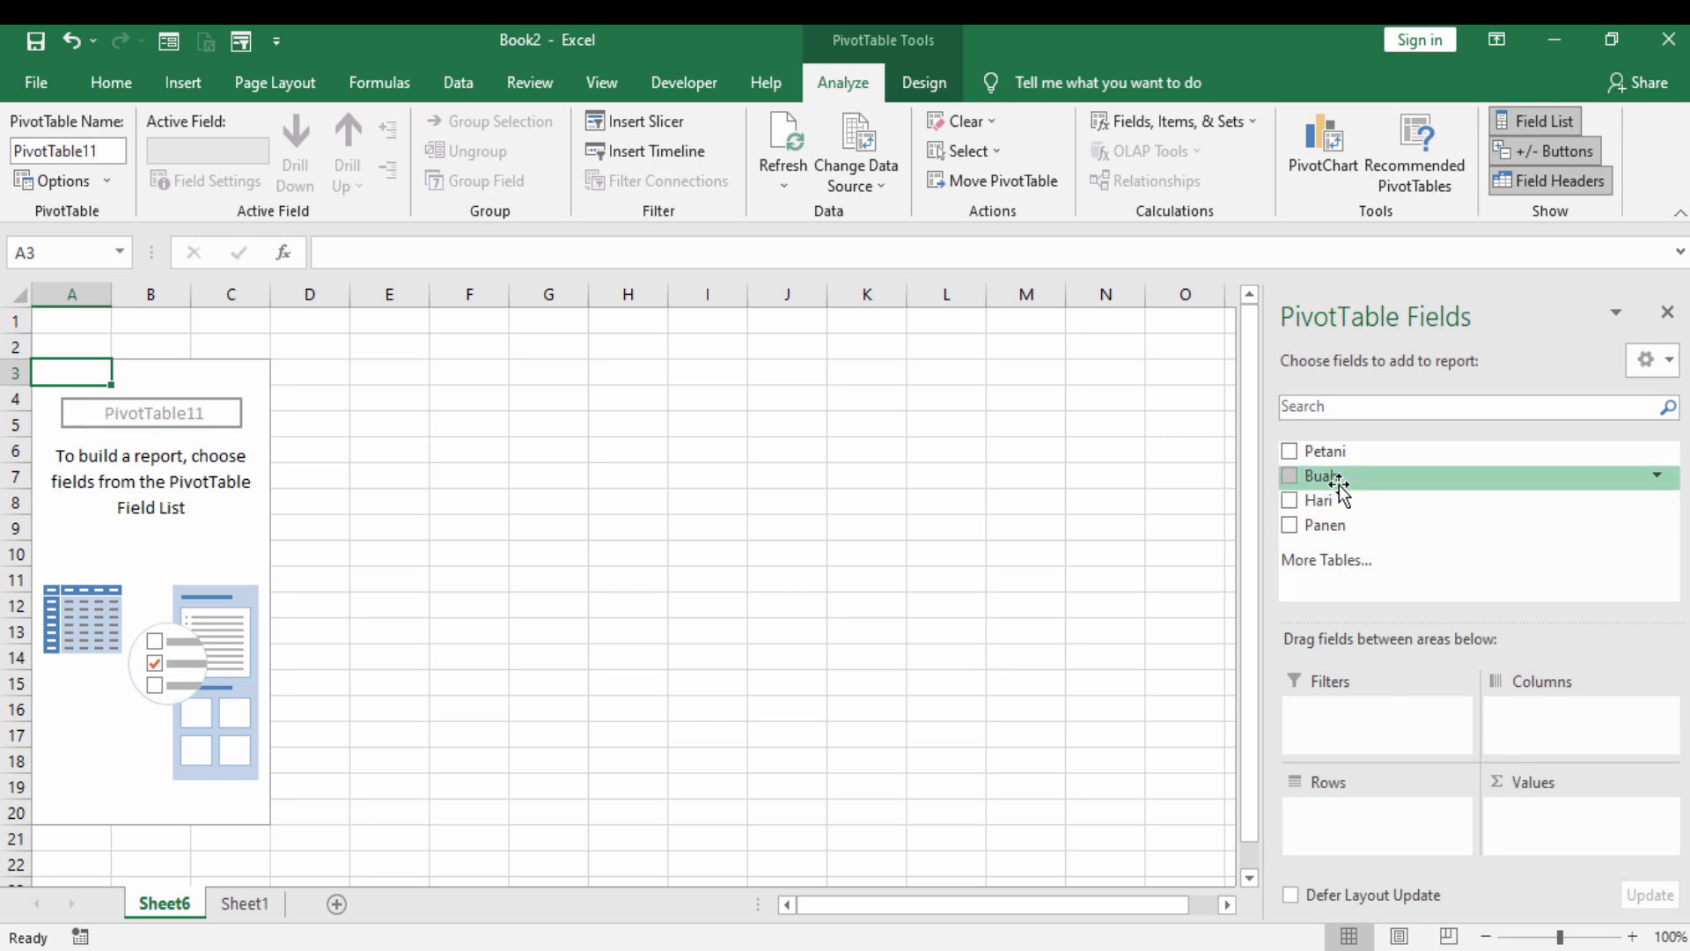
pyautogui.moveTo(1336, 482); pyautogui.dragTo(1328, 823)
pyautogui.click(1329, 814)
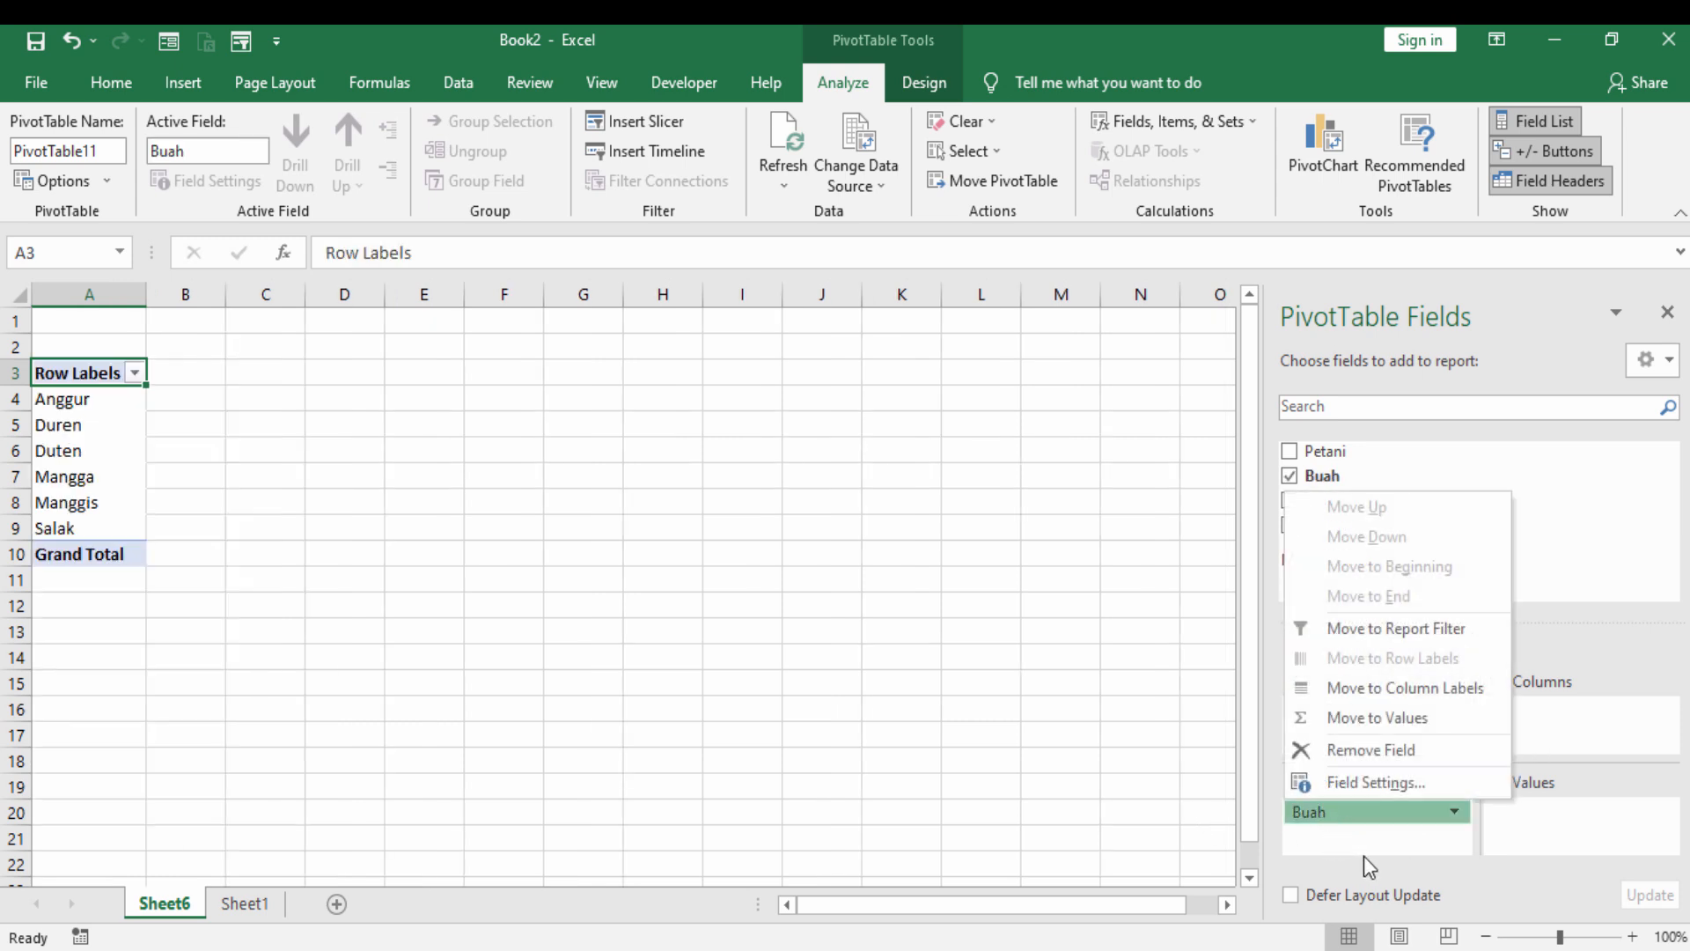
pyautogui.click(1531, 479)
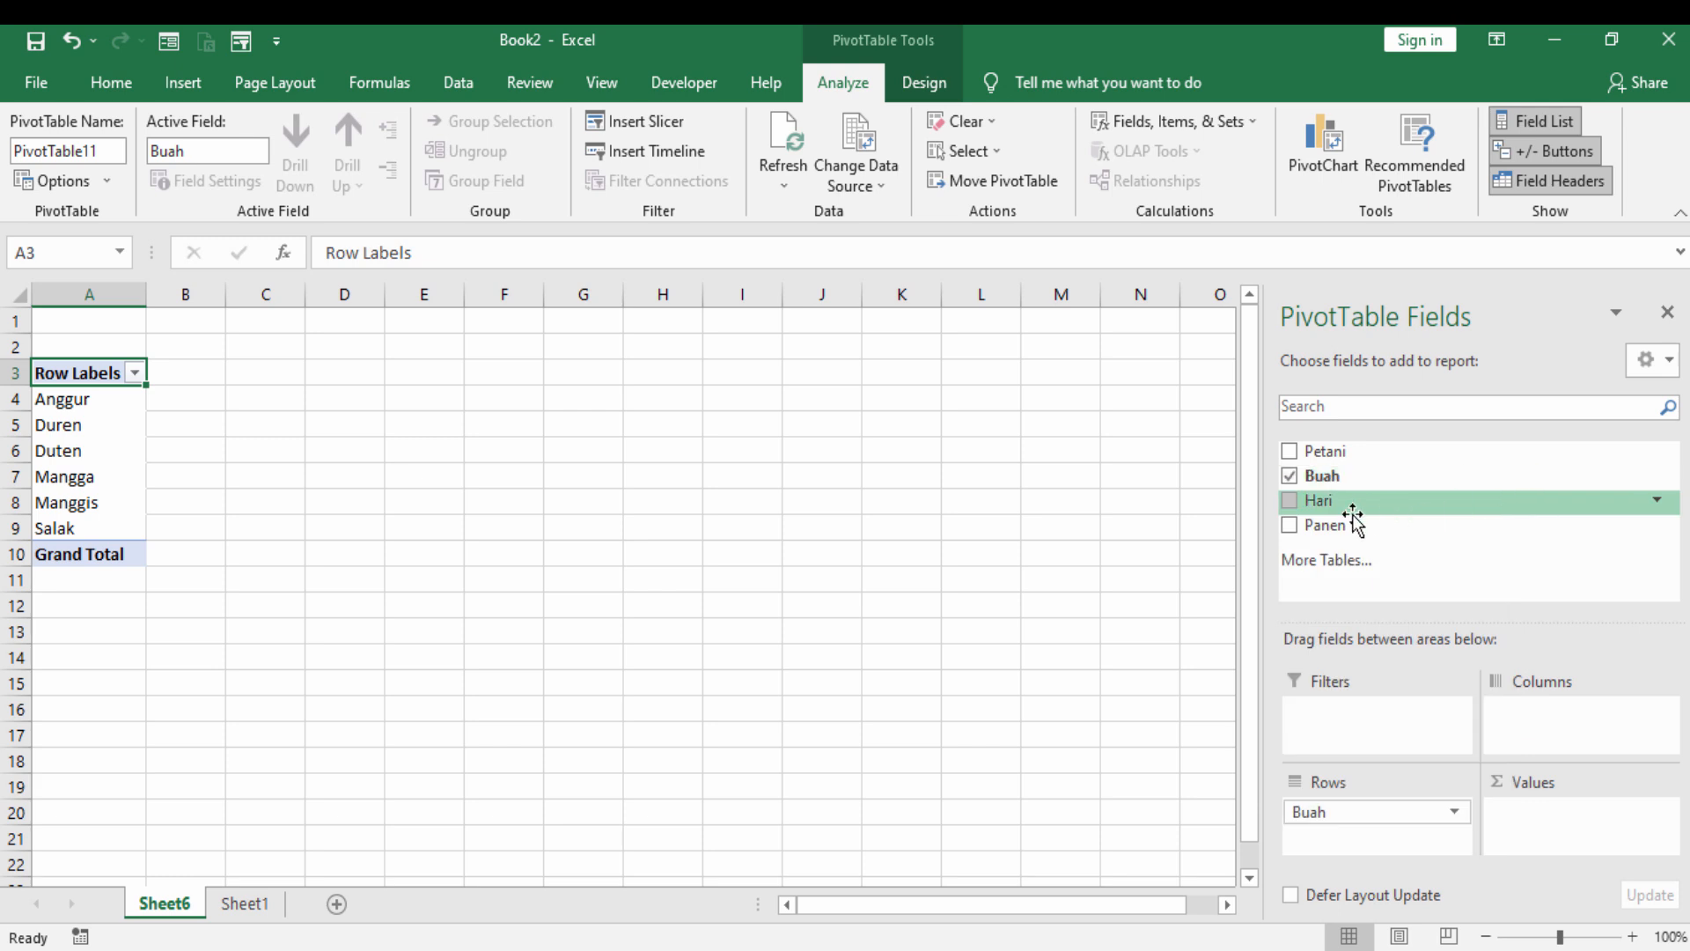
pyautogui.moveTo(1351, 502); pyautogui.dragTo(1528, 717)
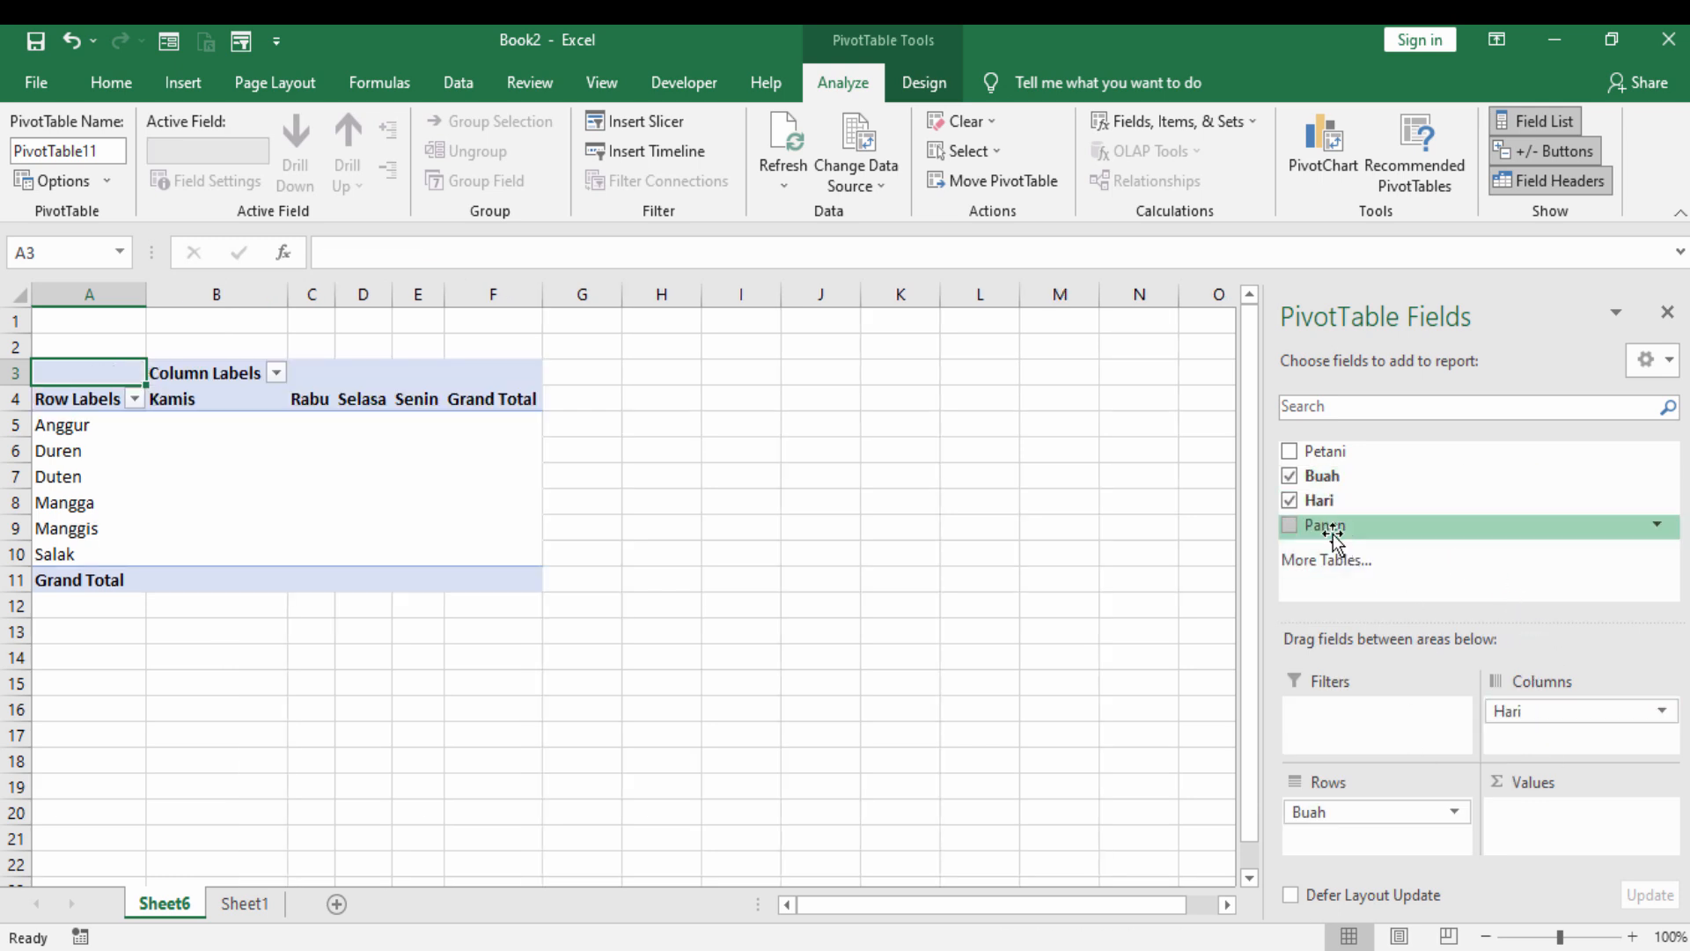
pyautogui.moveTo(1334, 528); pyautogui.dragTo(1530, 823)
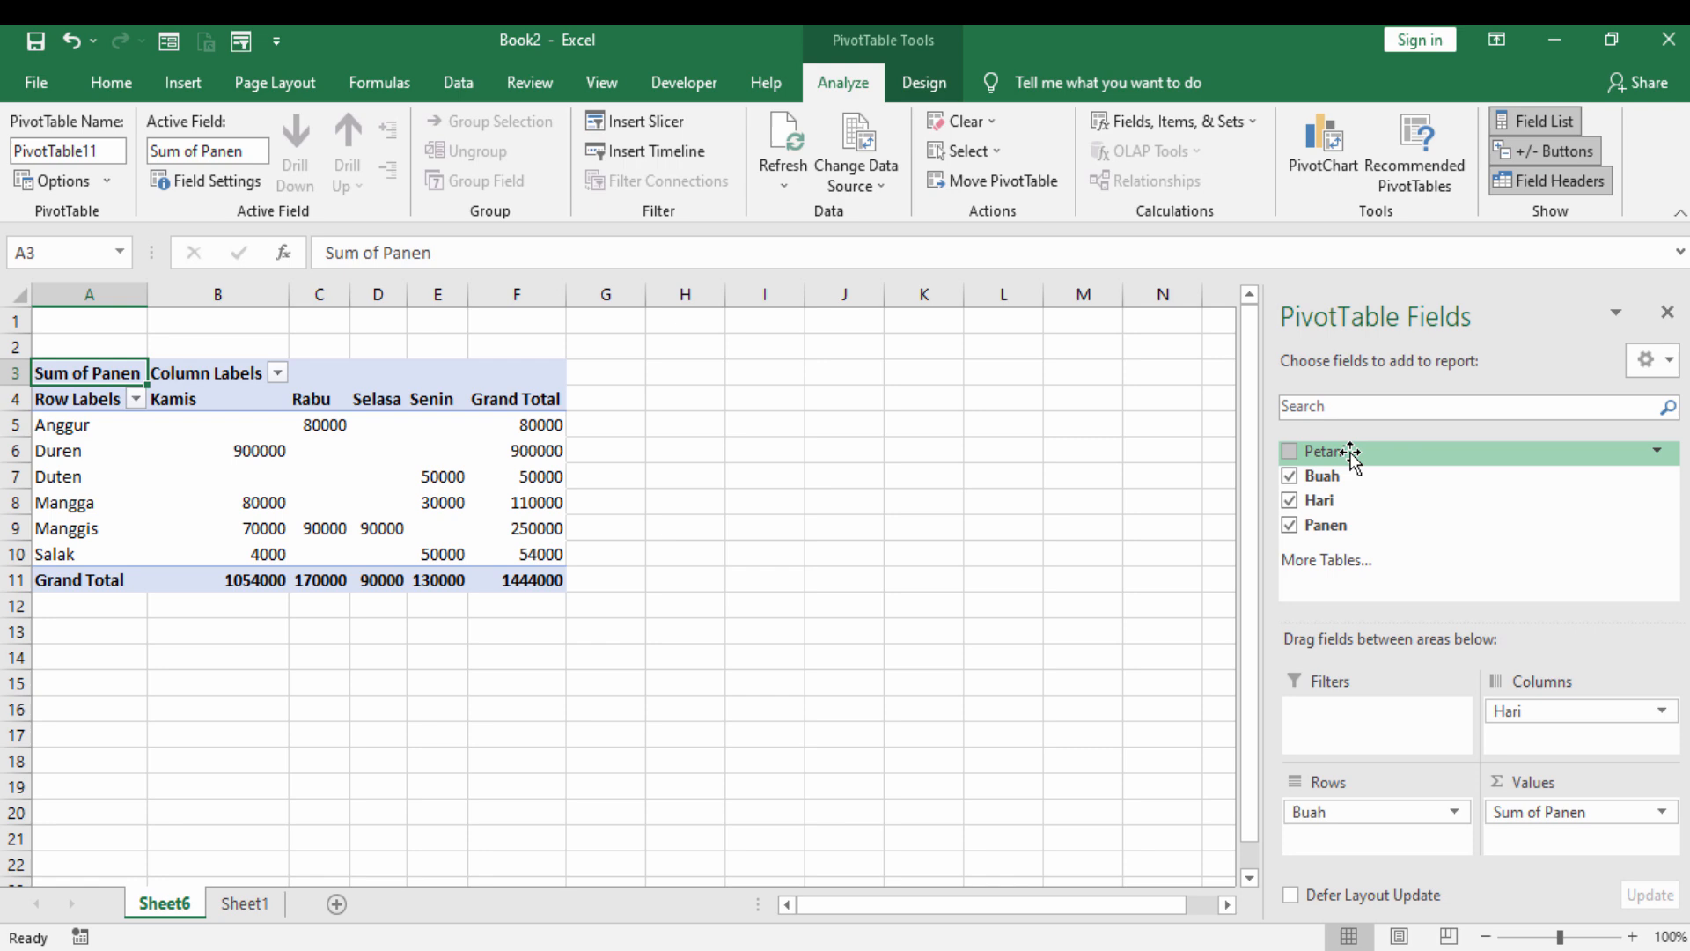
pyautogui.moveTo(1370, 451); pyautogui.dragTo(1323, 733)
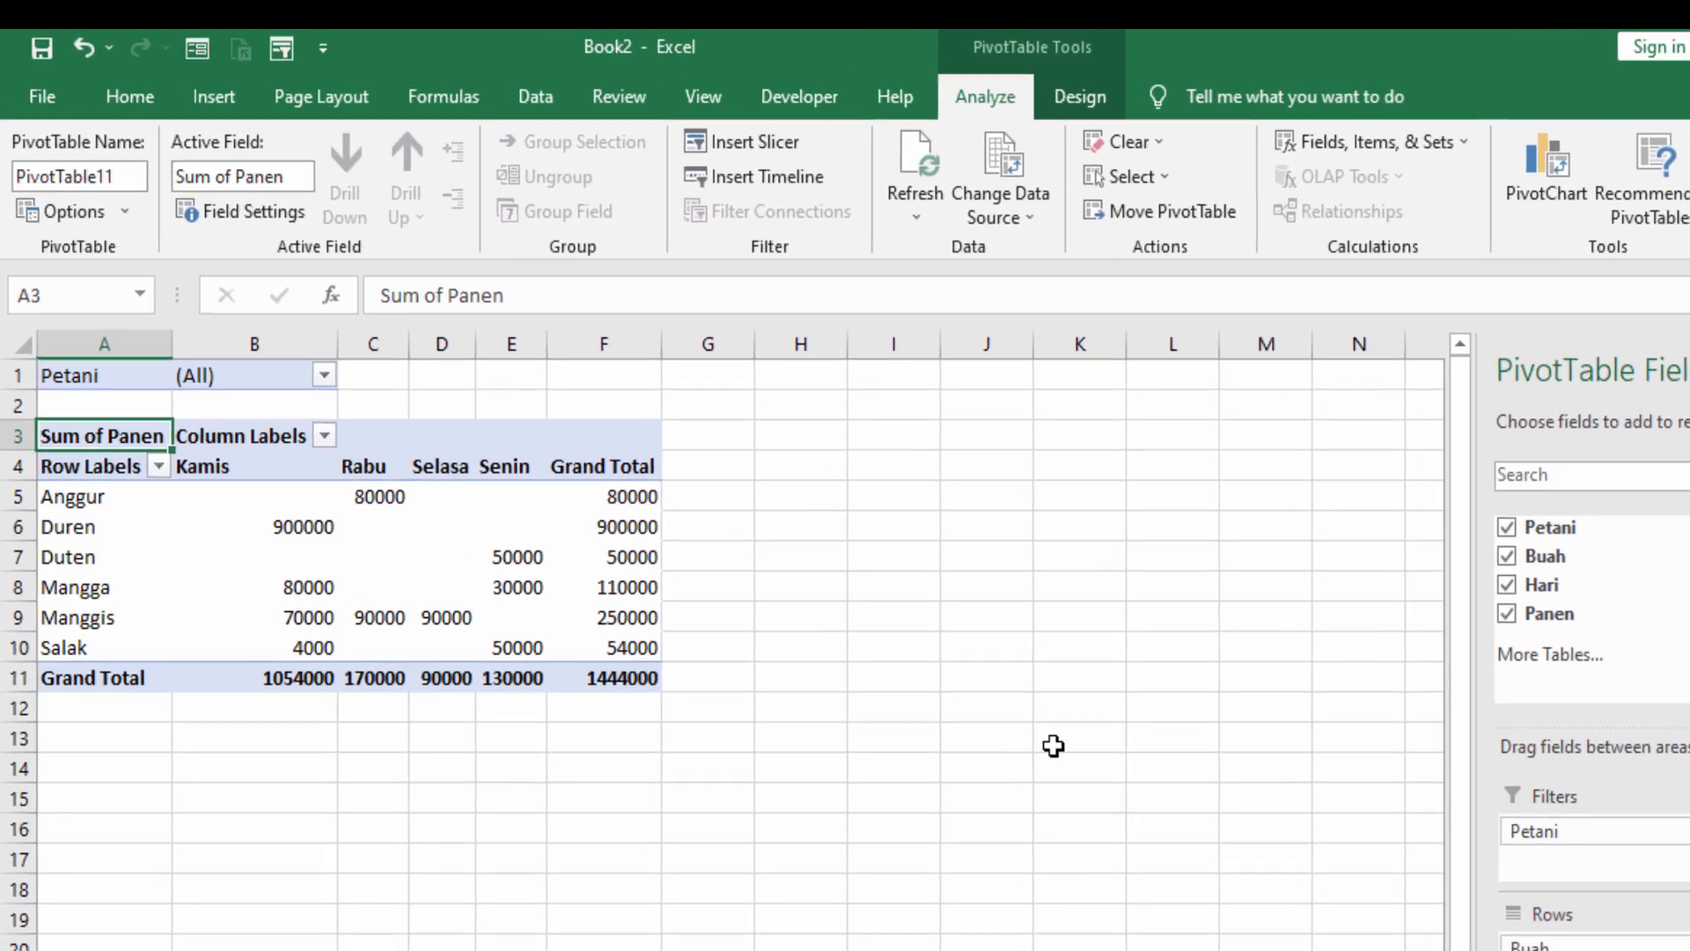
pyautogui.click(938, 662)
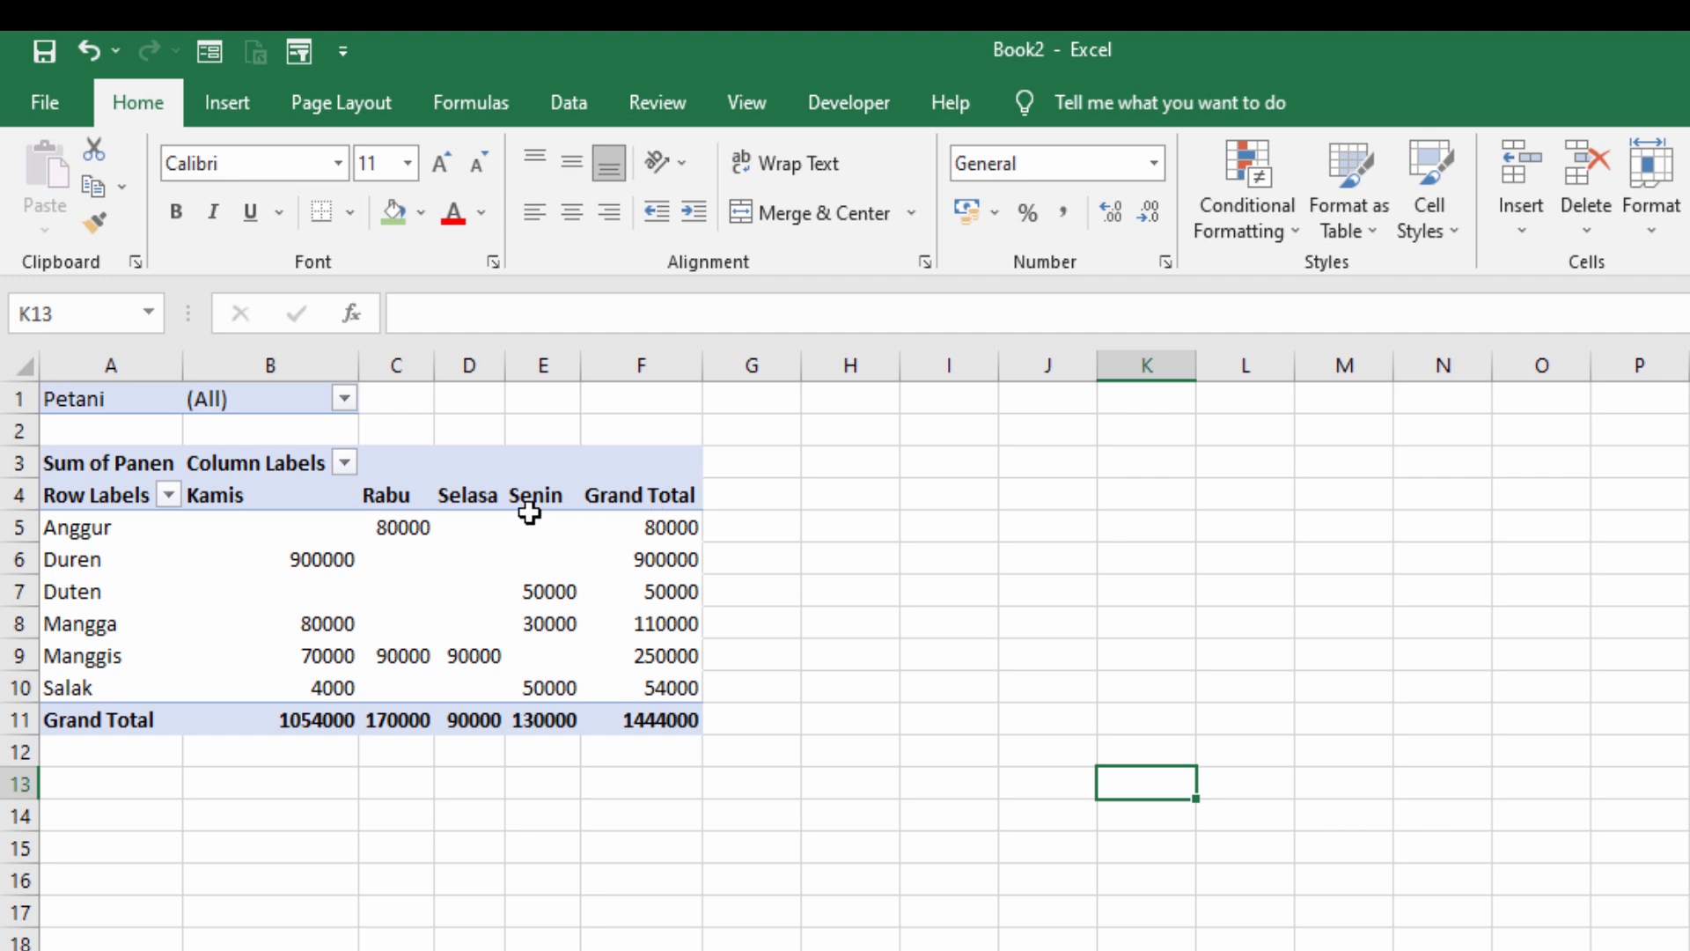
# - Examine the PivotTable's harvest values for Anggur, the grand totals per fruit and the grand totals per day
pyautogui.moveTo(352, 537)
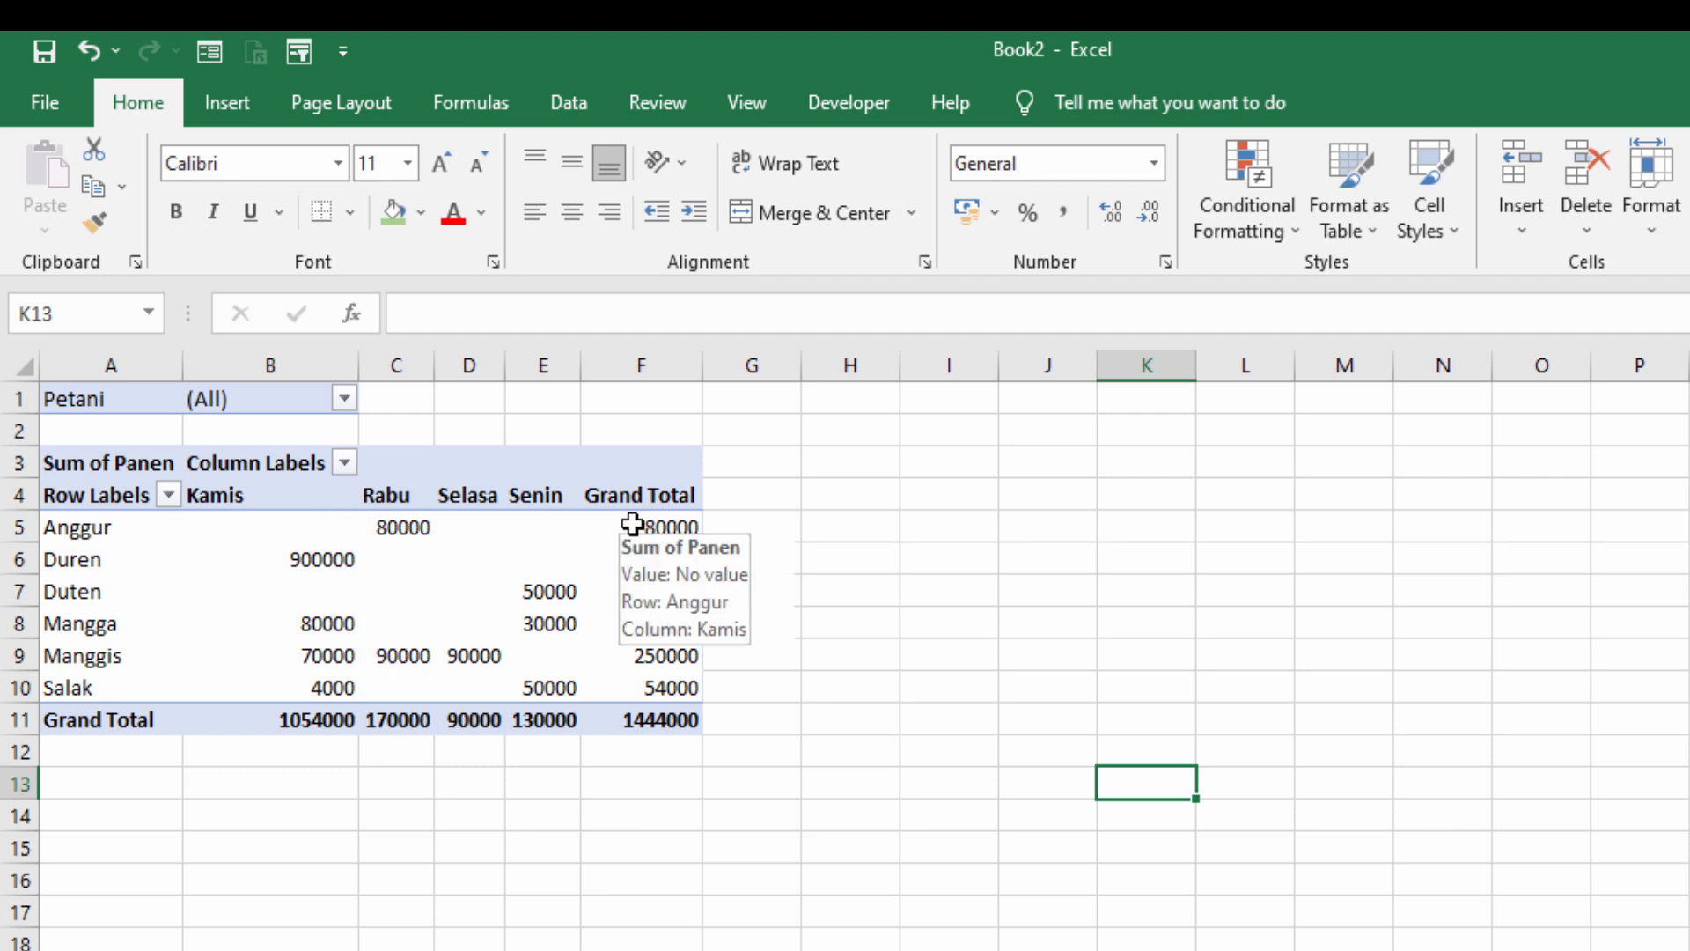
pyautogui.moveTo(299, 526); pyautogui.dragTo(623, 528)
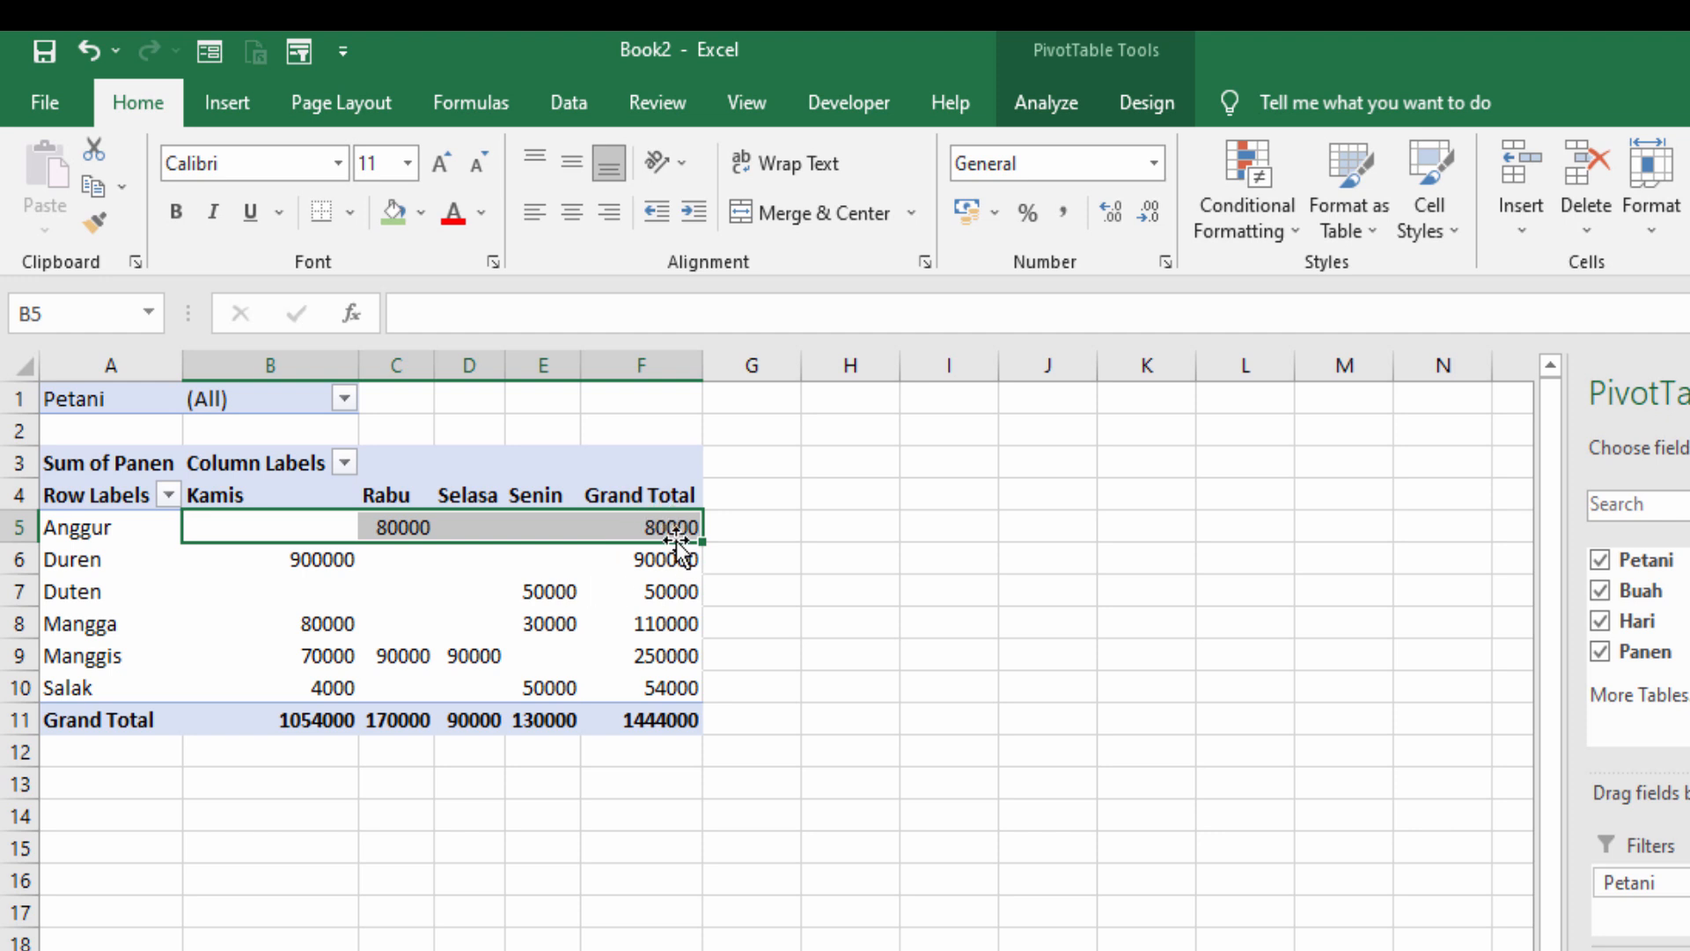
pyautogui.click(949, 526)
pyautogui.moveTo(661, 526)
pyautogui.moveTo(662, 526); pyautogui.dragTo(679, 705)
pyautogui.click(949, 719)
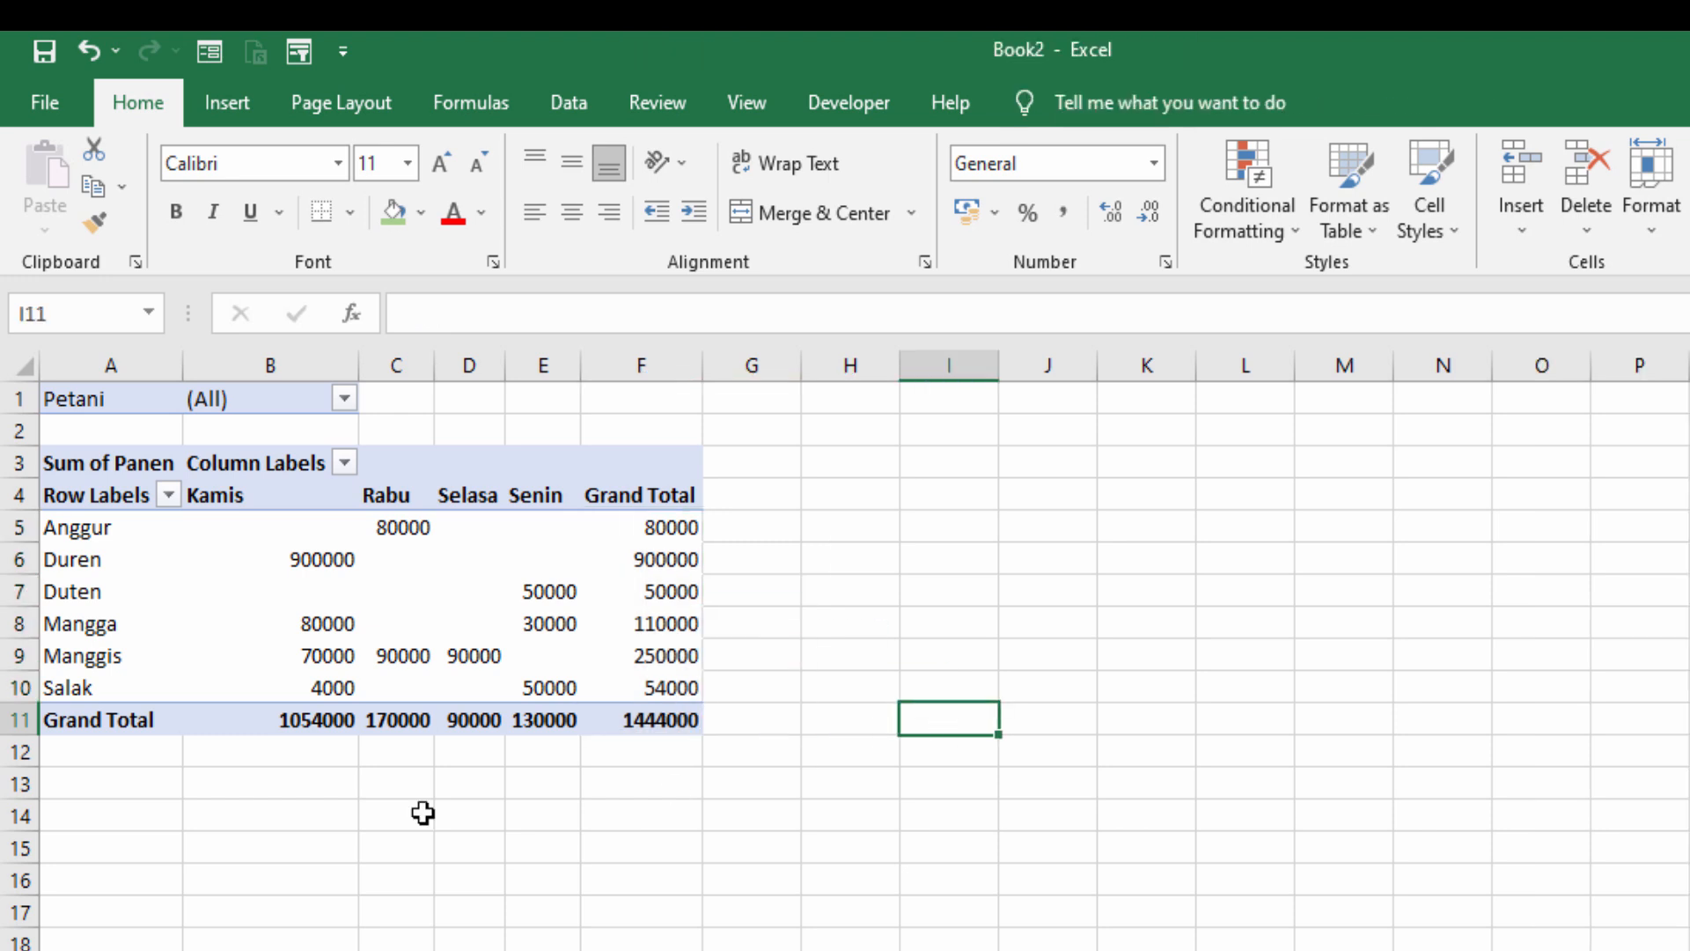
pyautogui.click(245, 717)
pyautogui.moveTo(380, 704); pyautogui.dragTo(641, 716)
pyautogui.click(947, 724)
pyautogui.click(474, 565)
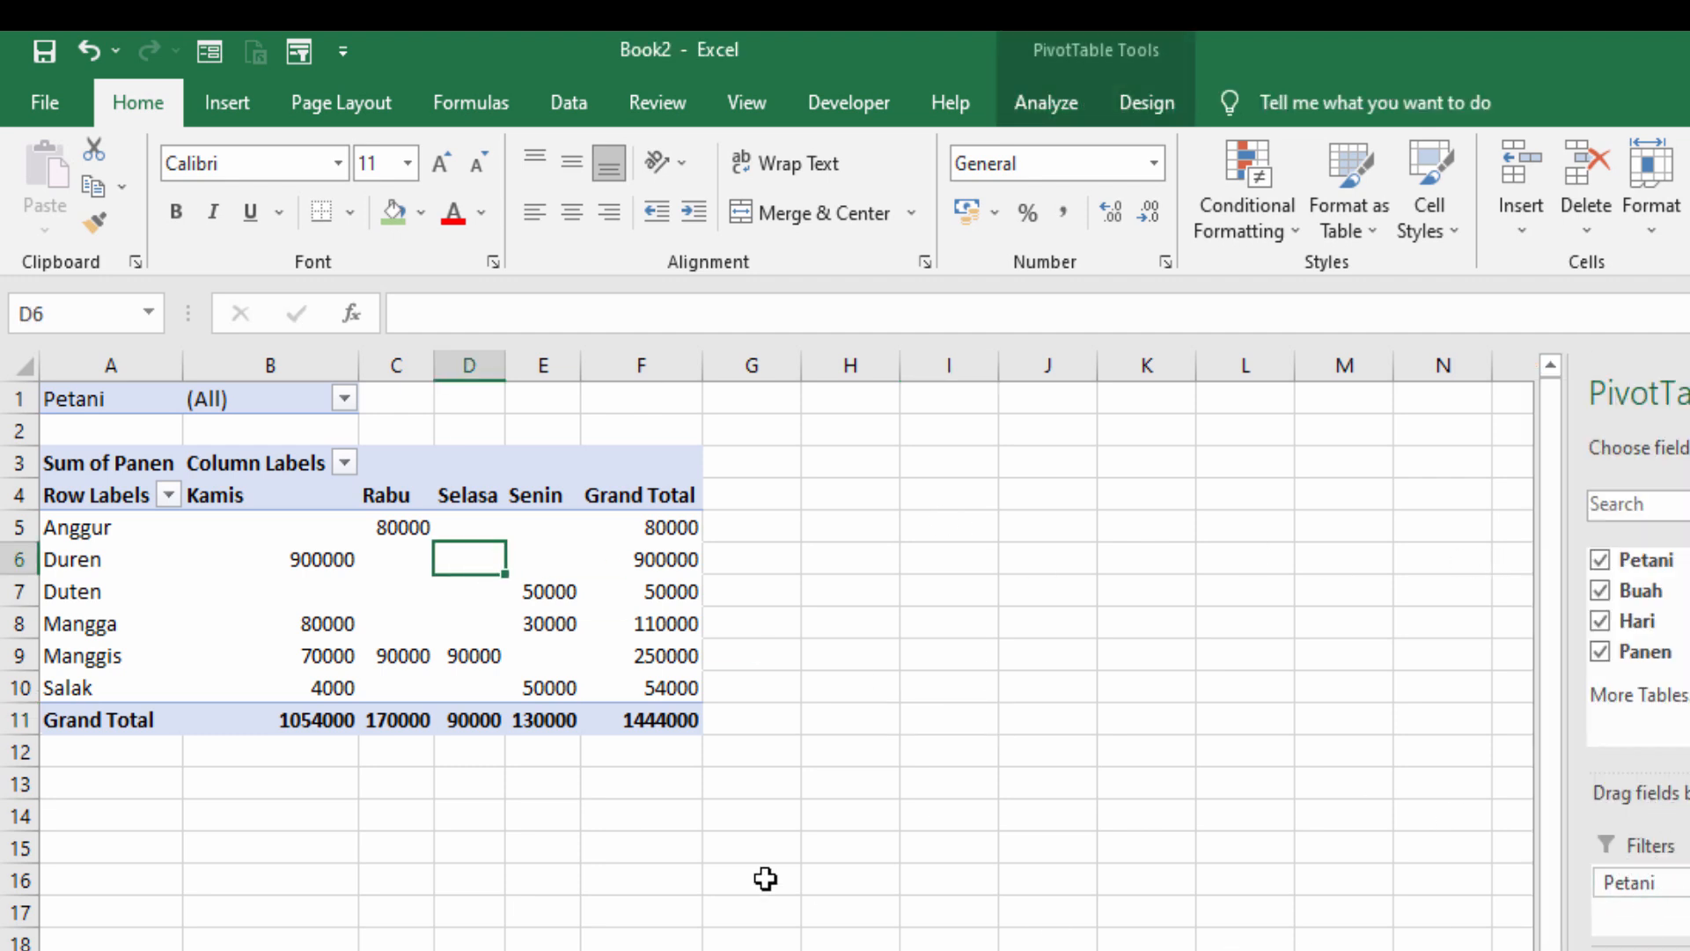
# - Filter the PivotTable's Petani field to the second farmer in the list
pyautogui.click(344, 402)
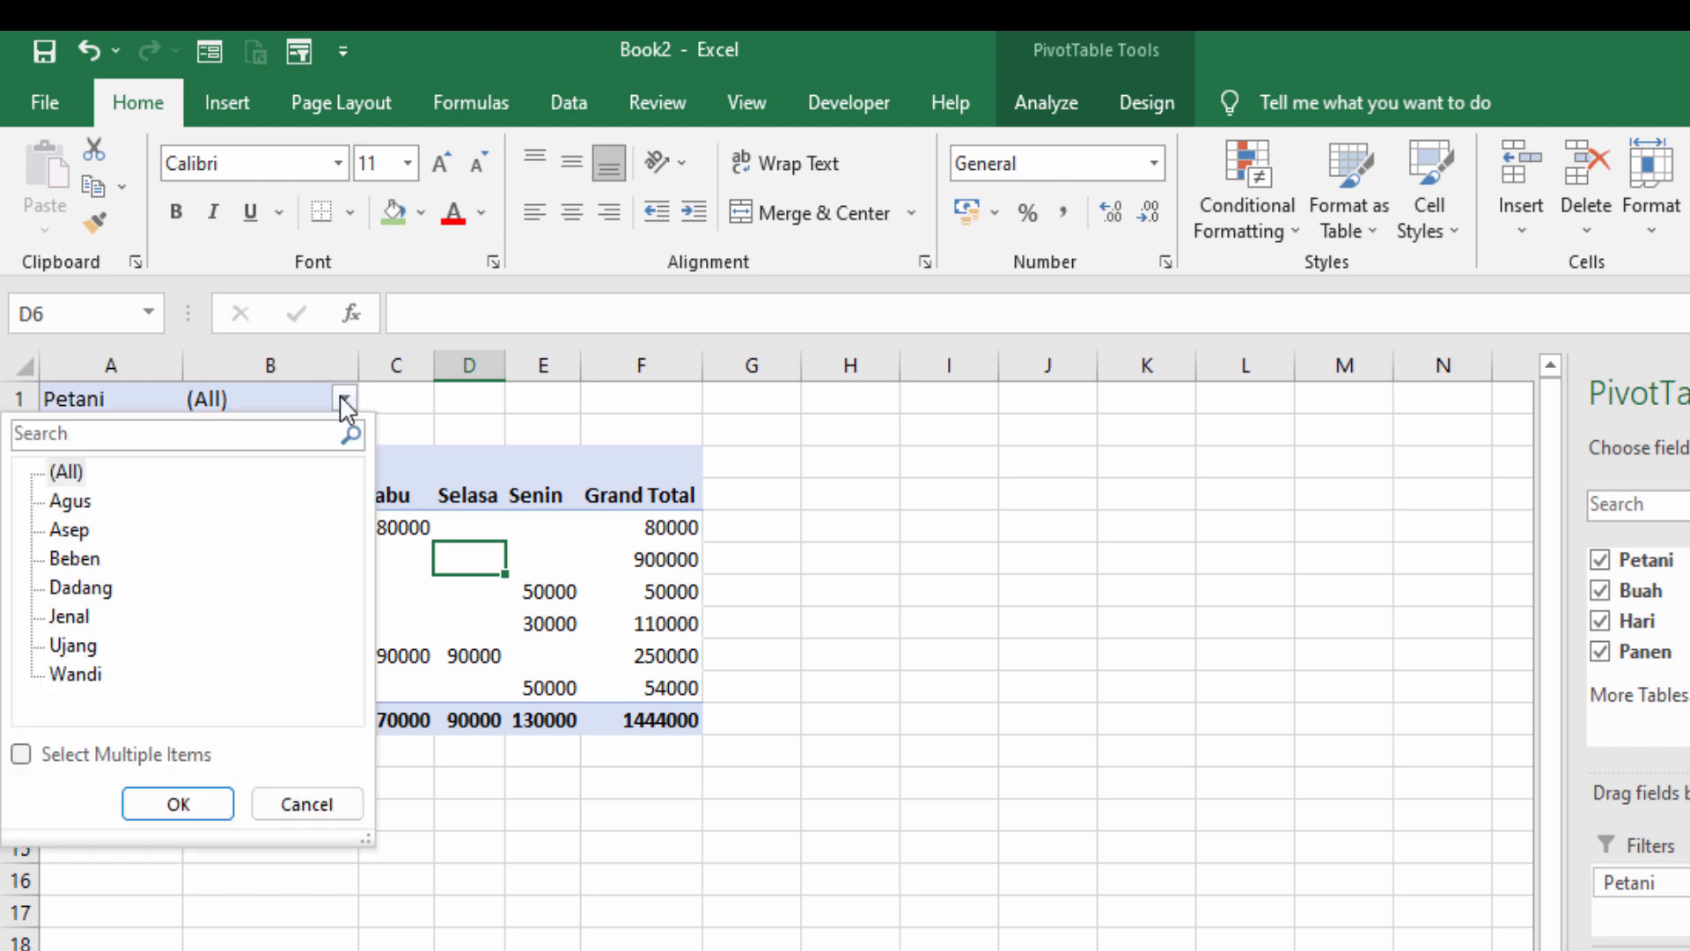
pyautogui.click(64, 537)
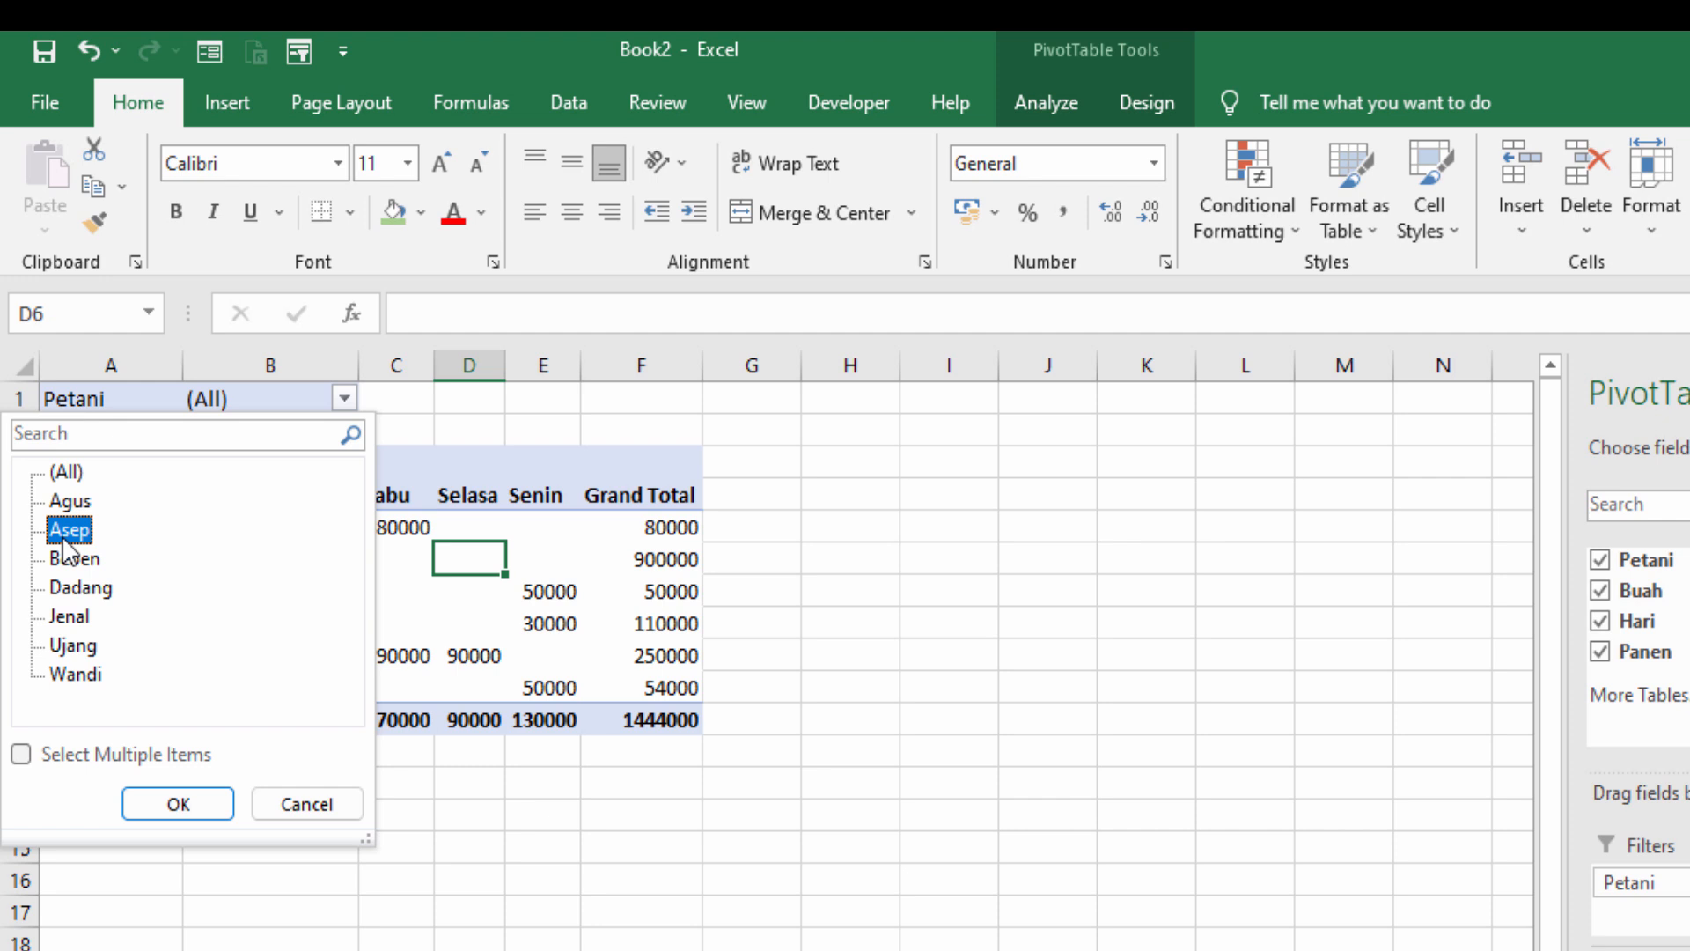
pyautogui.click(178, 804)
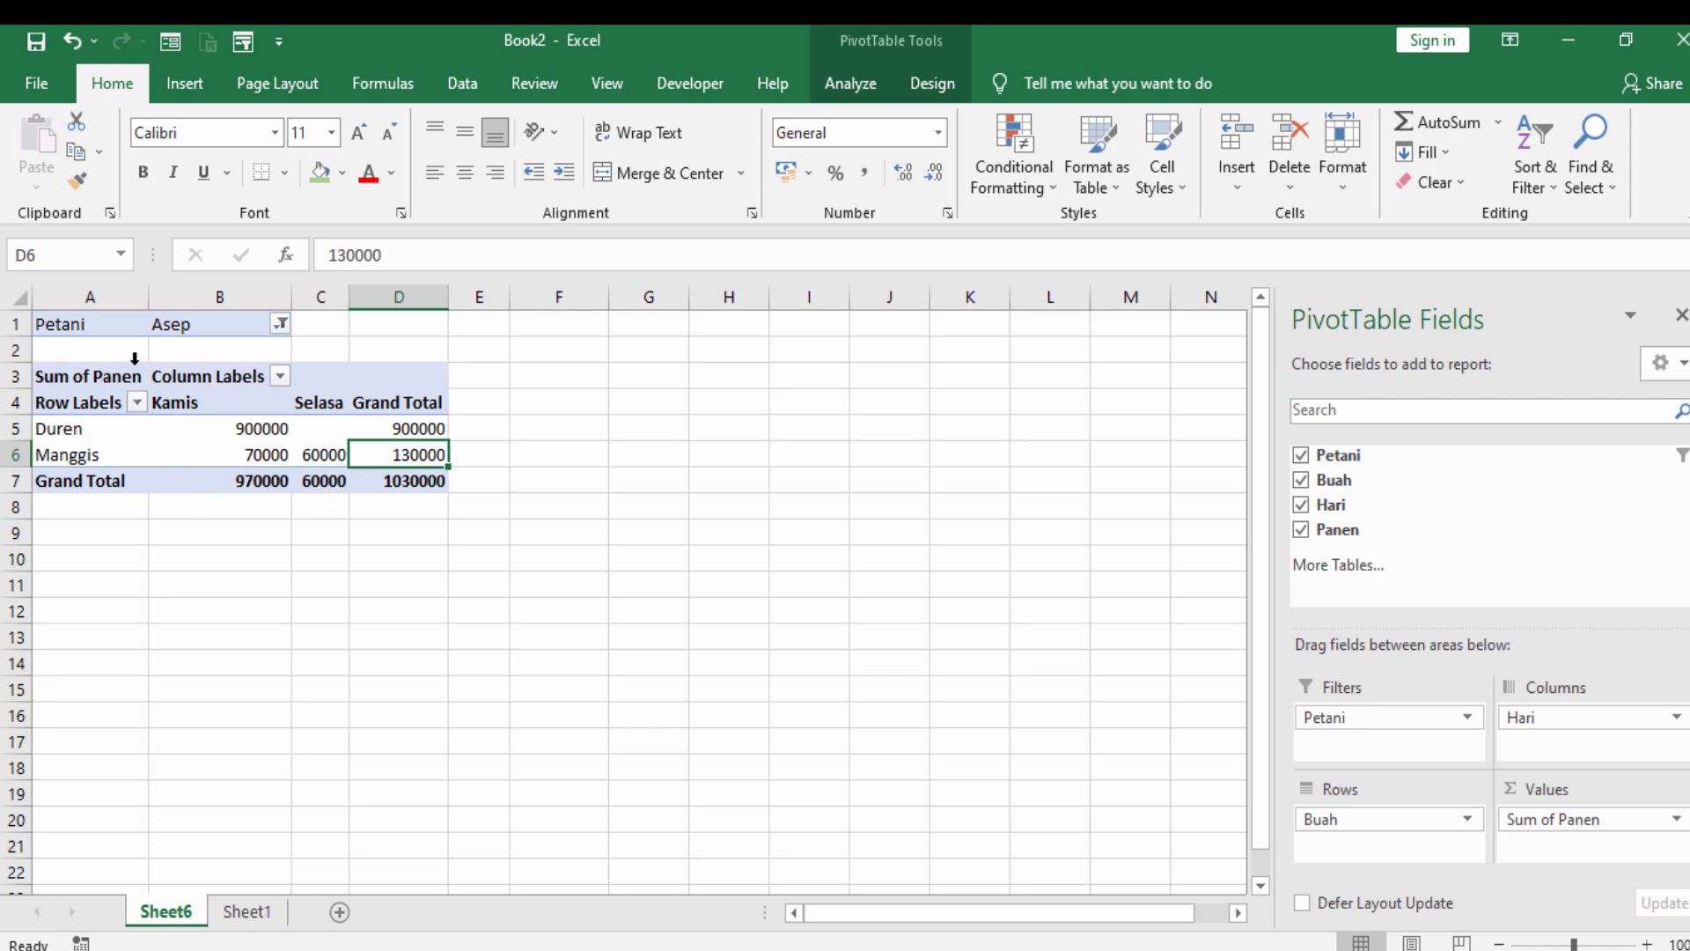
# - Switch the Petani report filter to the fifth farmer in the list, followed by the sixth
pyautogui.click(280, 325)
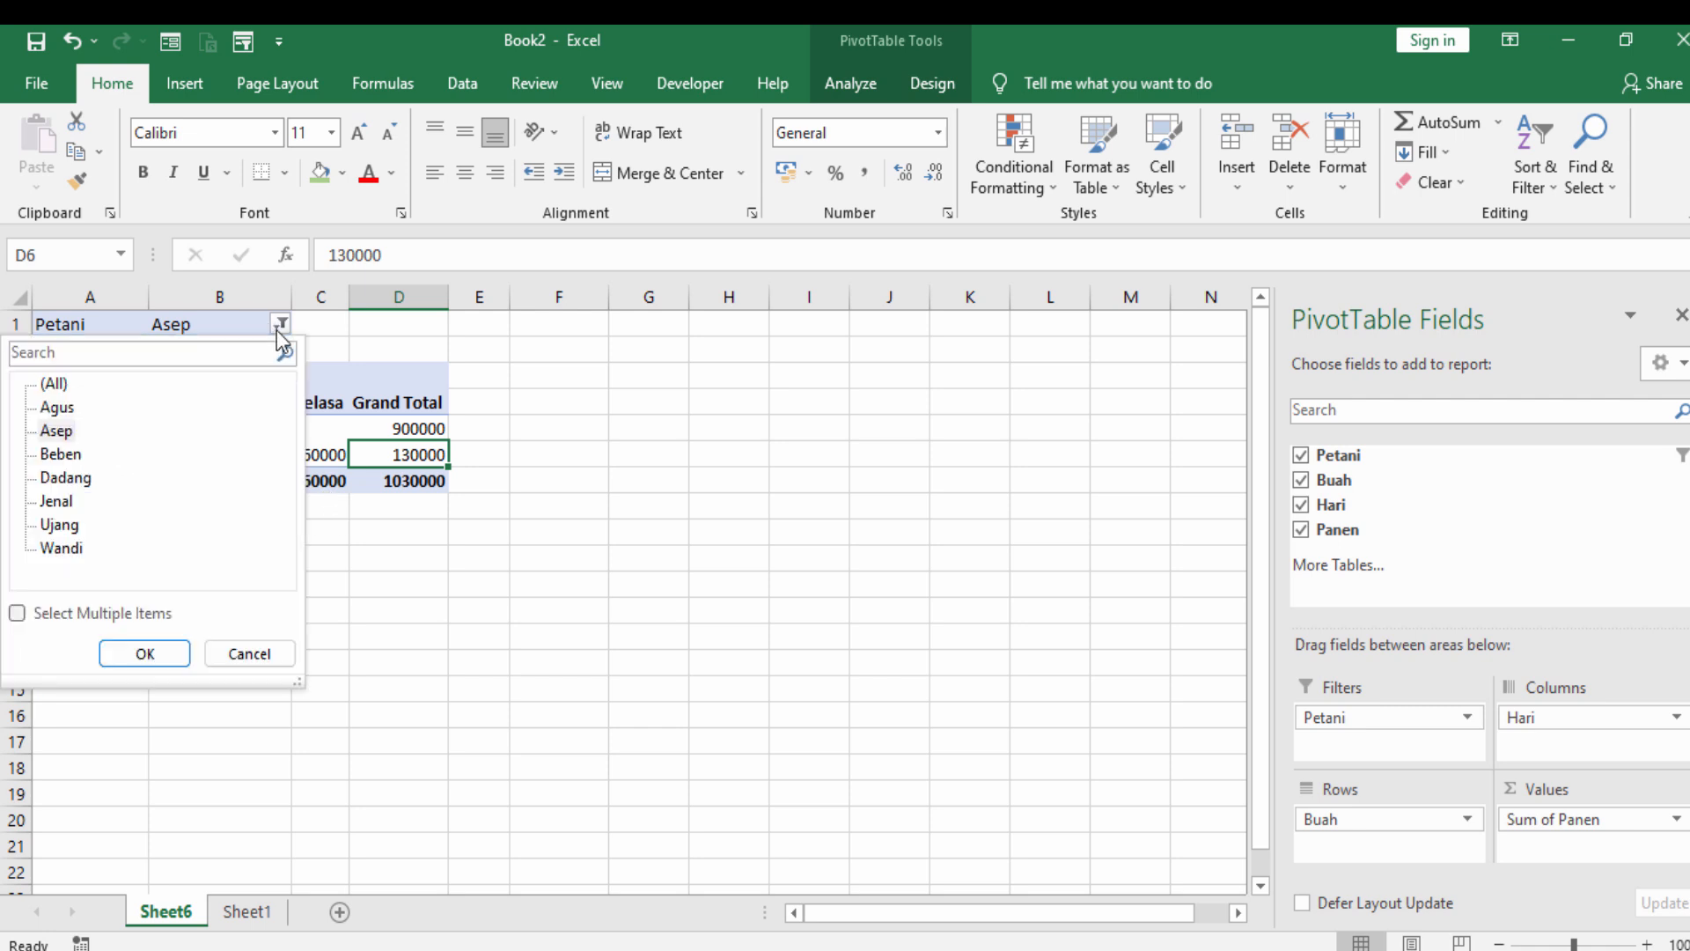
pyautogui.click(51, 500)
pyautogui.click(144, 652)
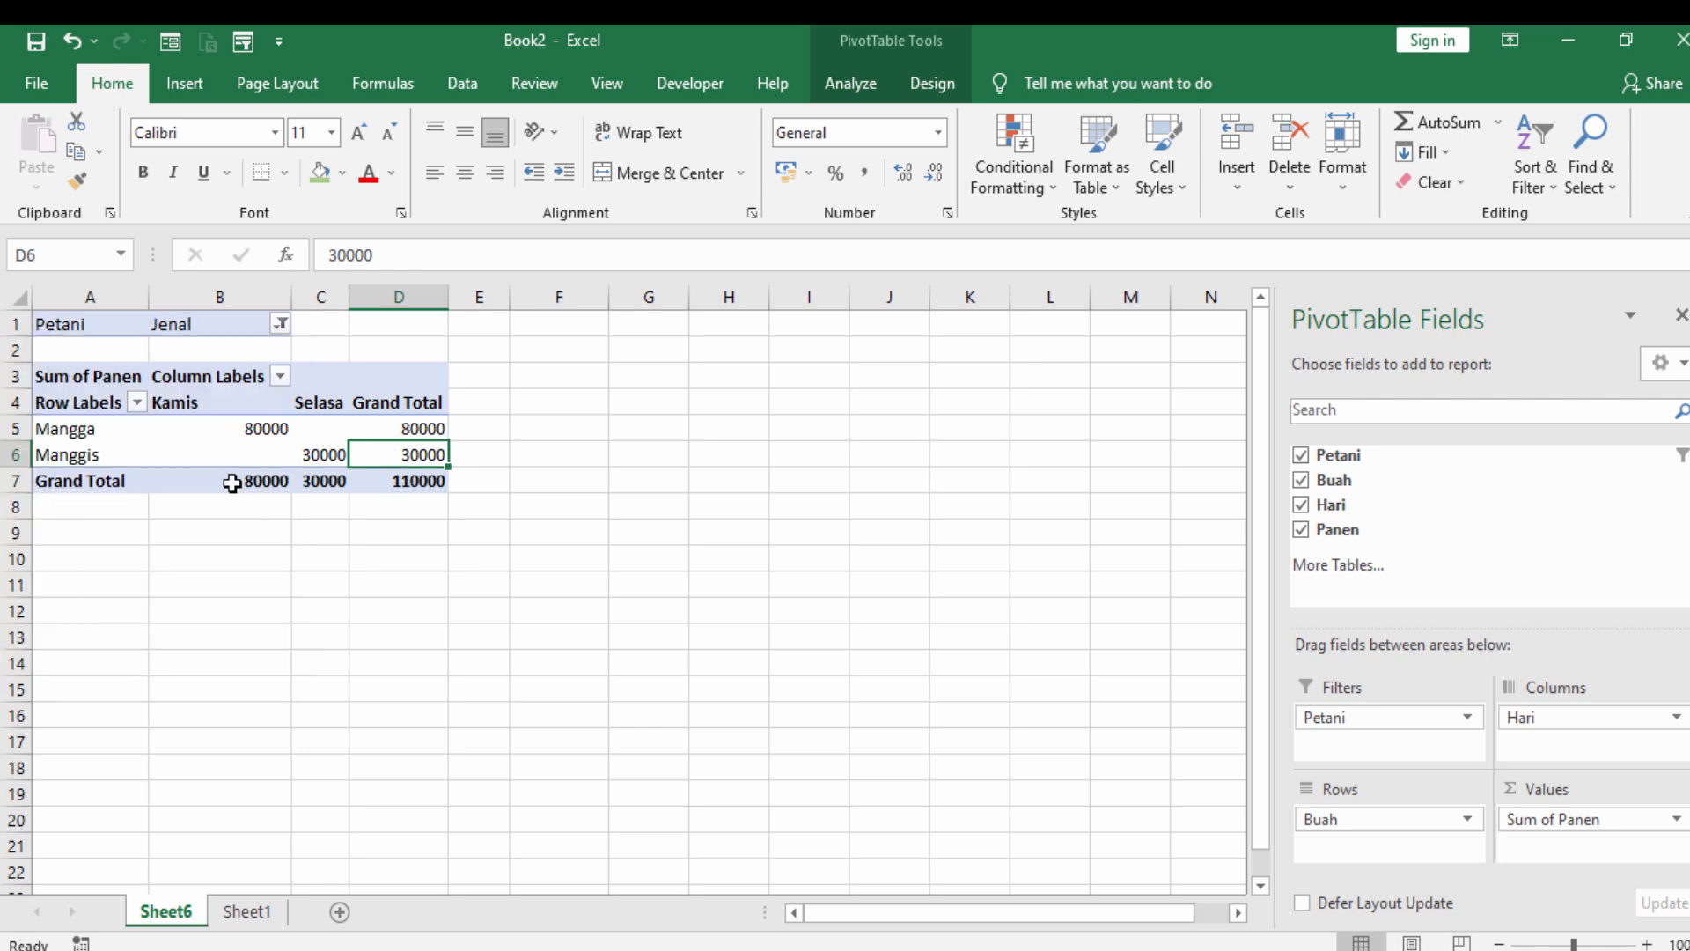
pyautogui.click(280, 324)
pyautogui.click(52, 525)
pyautogui.click(165, 651)
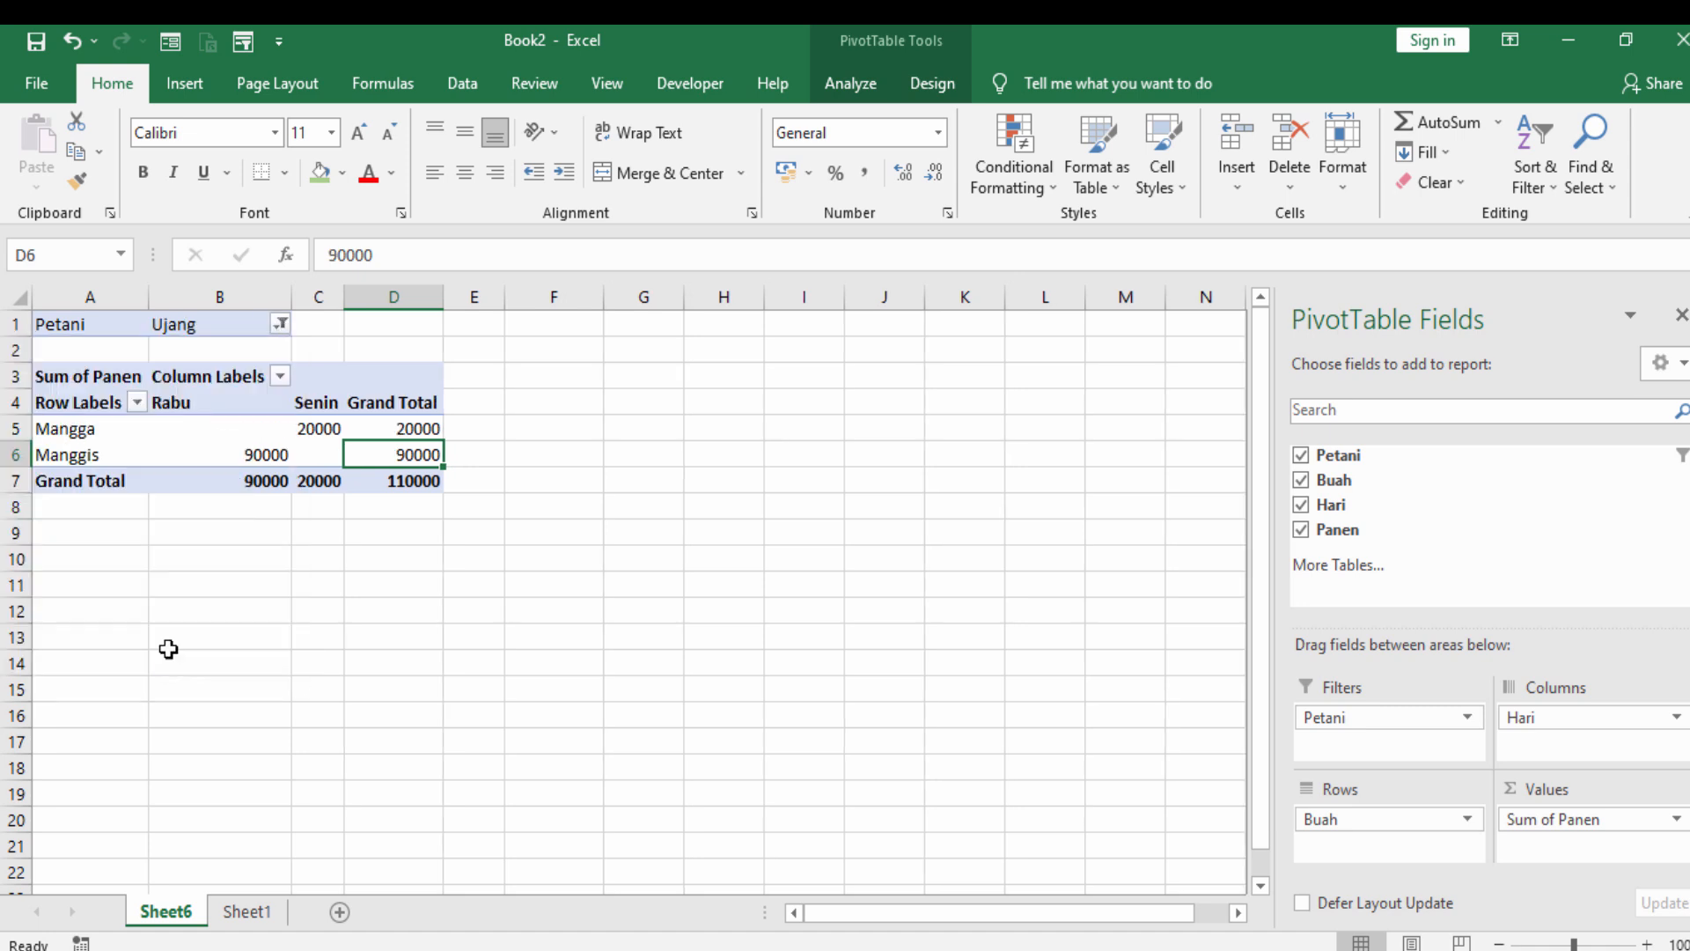
pyautogui.click(468, 605)
# - Move the Buah field from rows to the report filters and set the Petani filter to the first listed farmer
pyautogui.click(235, 402)
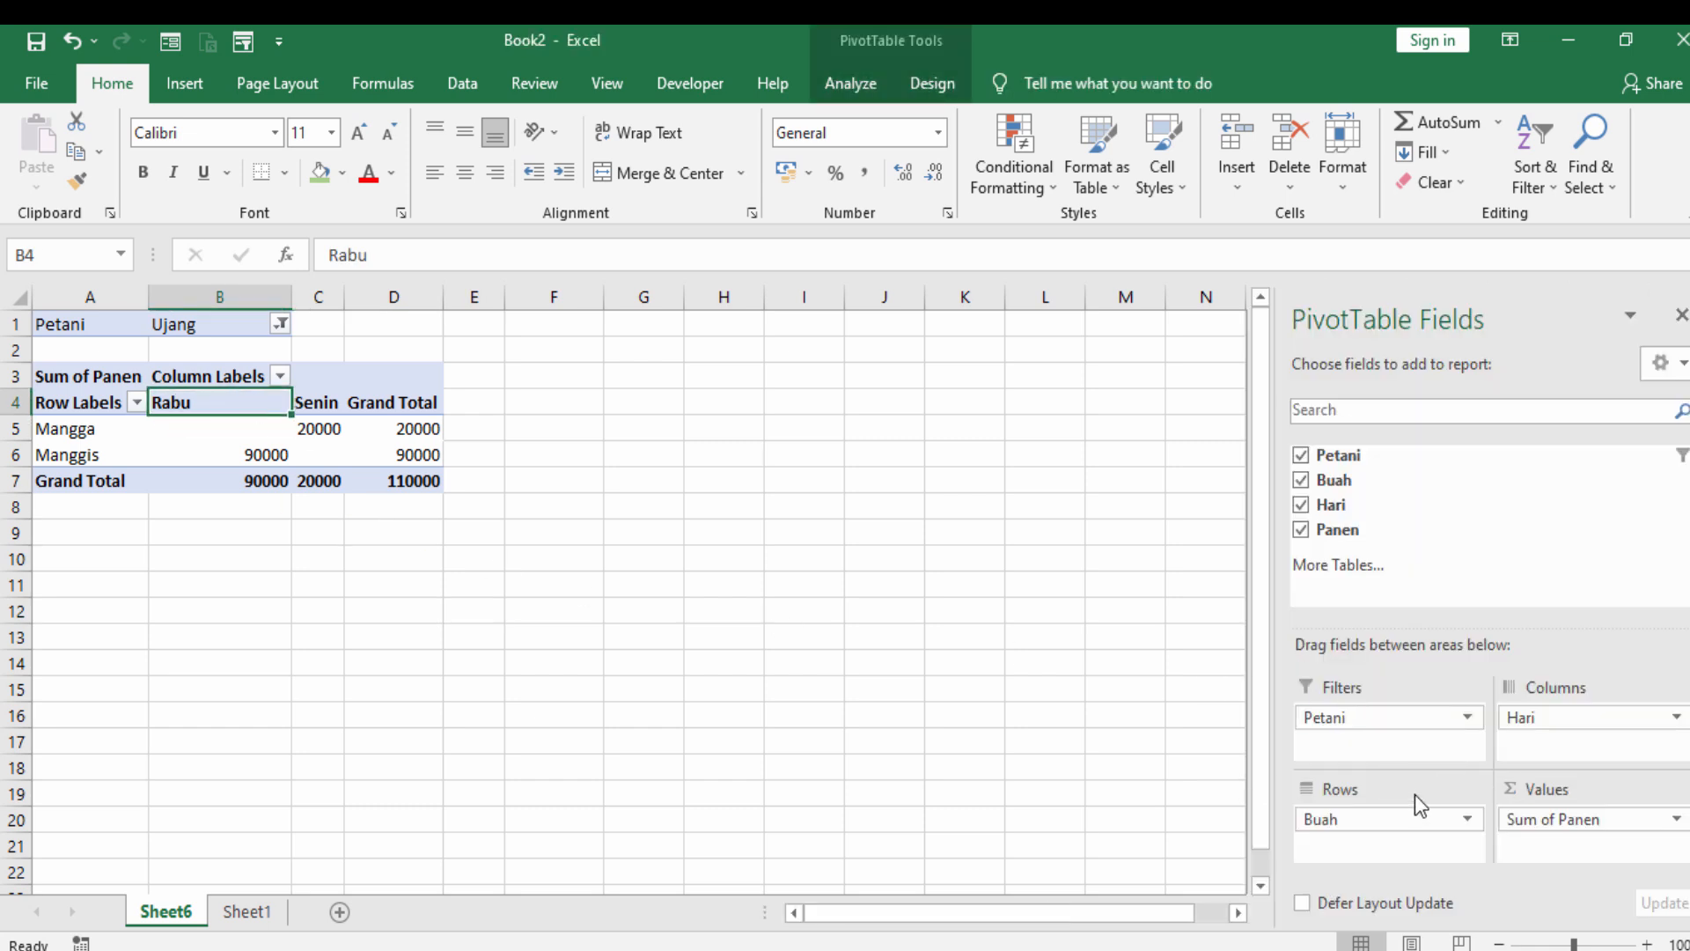
pyautogui.moveTo(1403, 818); pyautogui.dragTo(1384, 745)
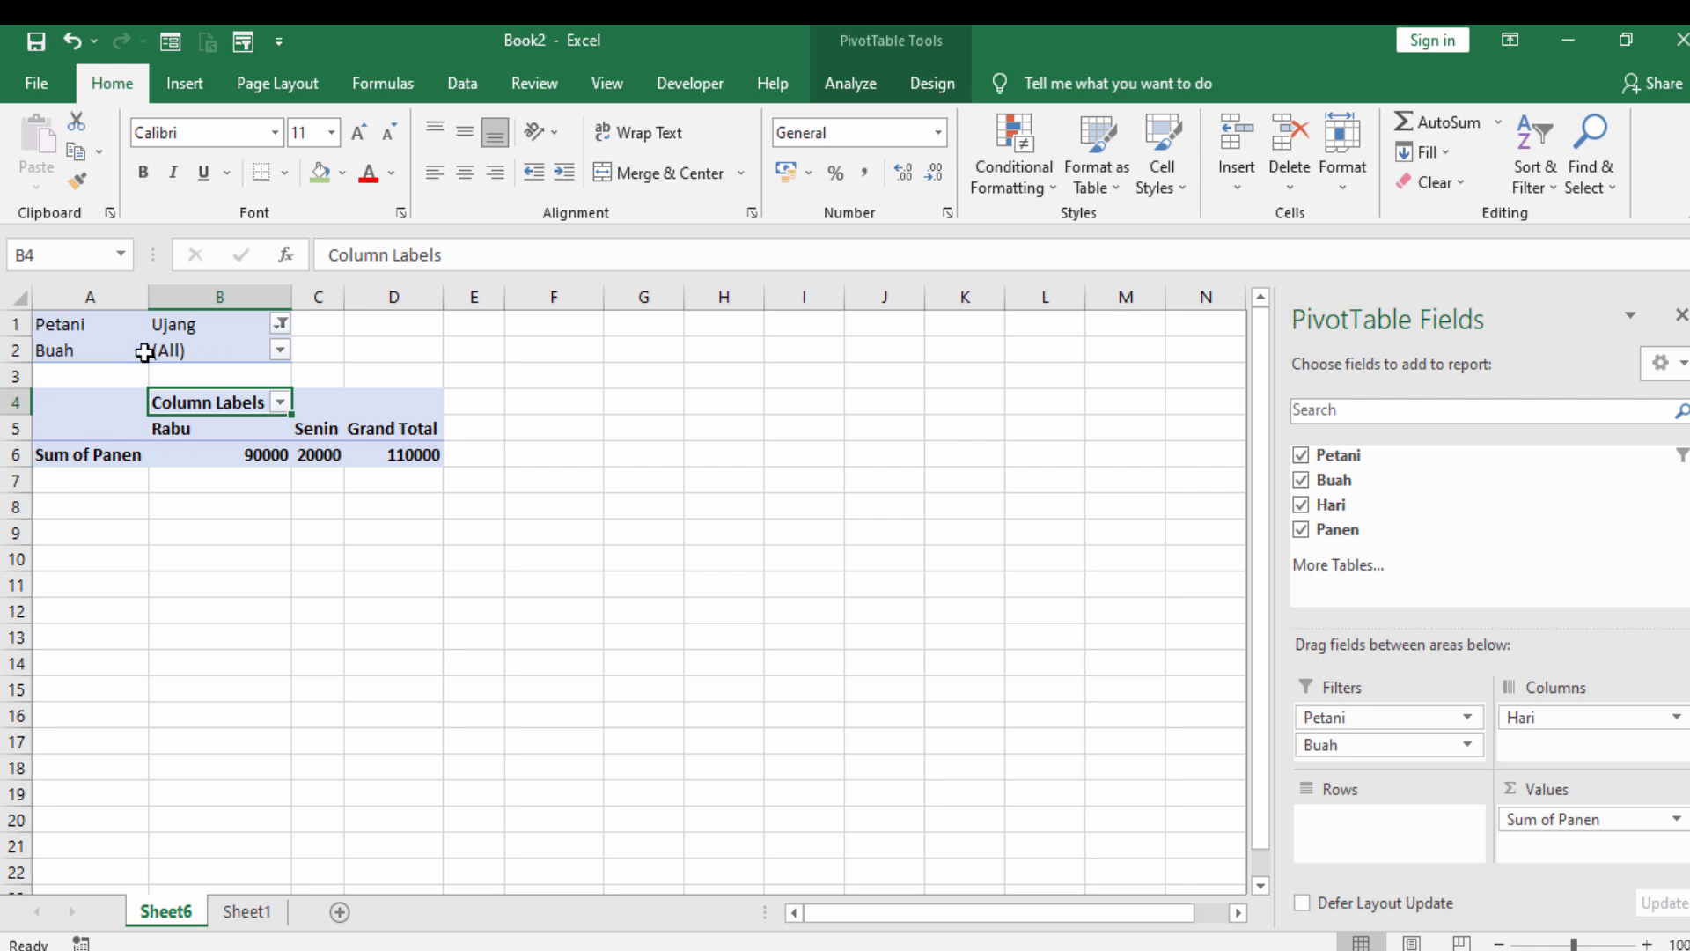
pyautogui.click(281, 325)
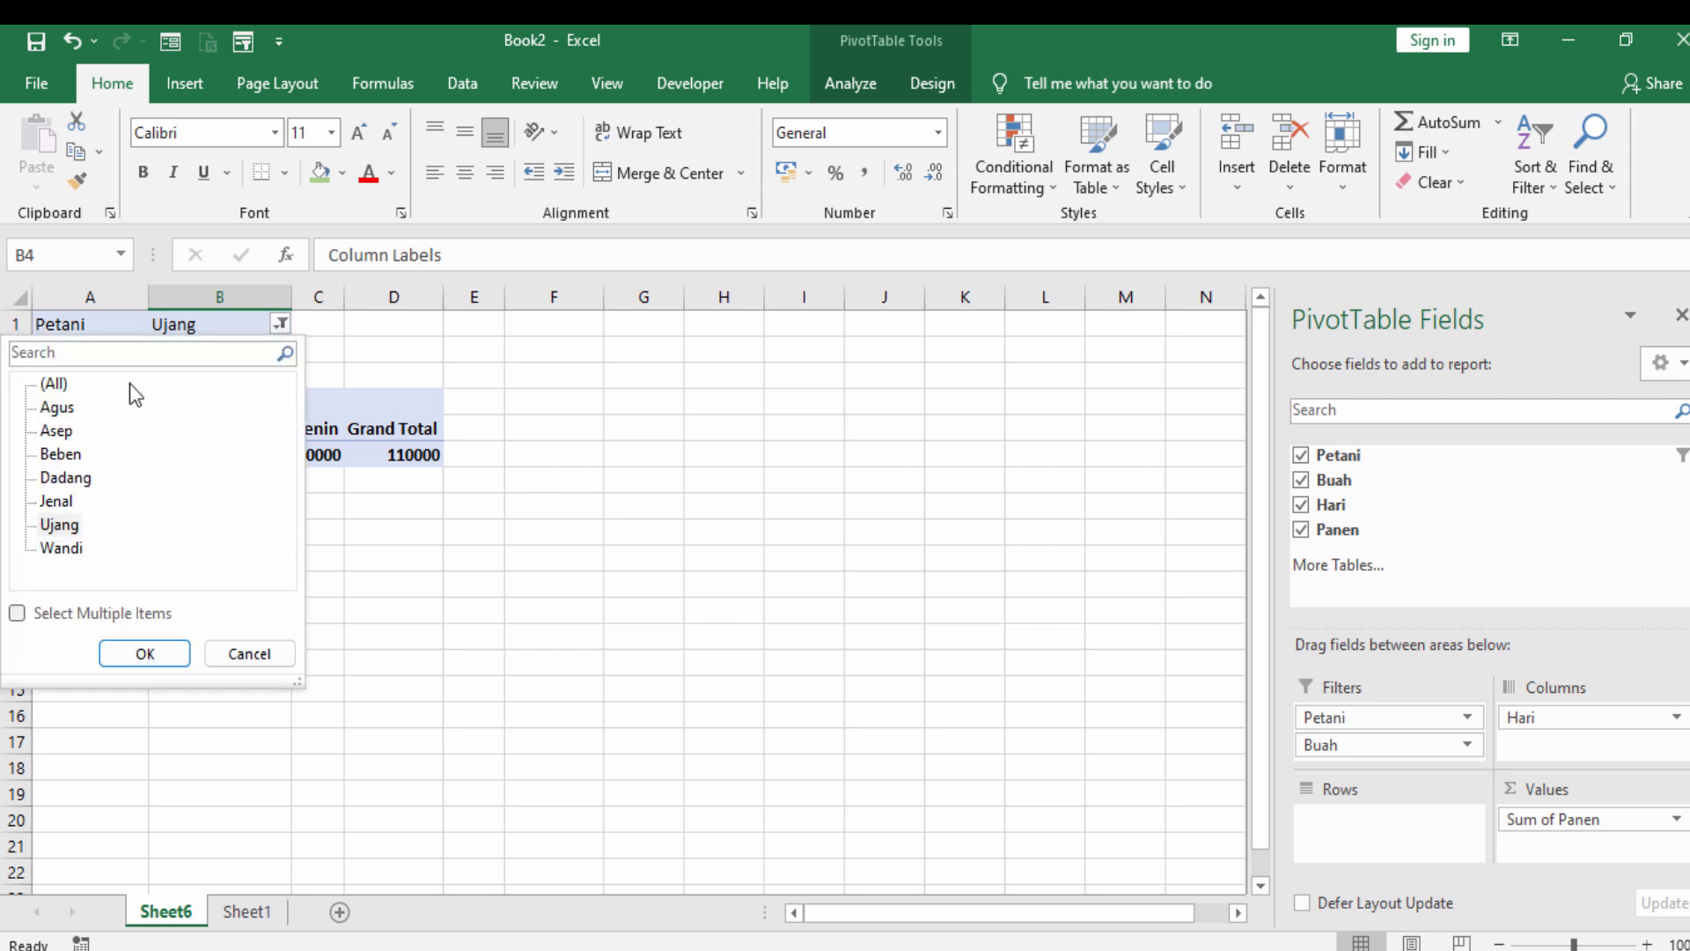
pyautogui.click(55, 409)
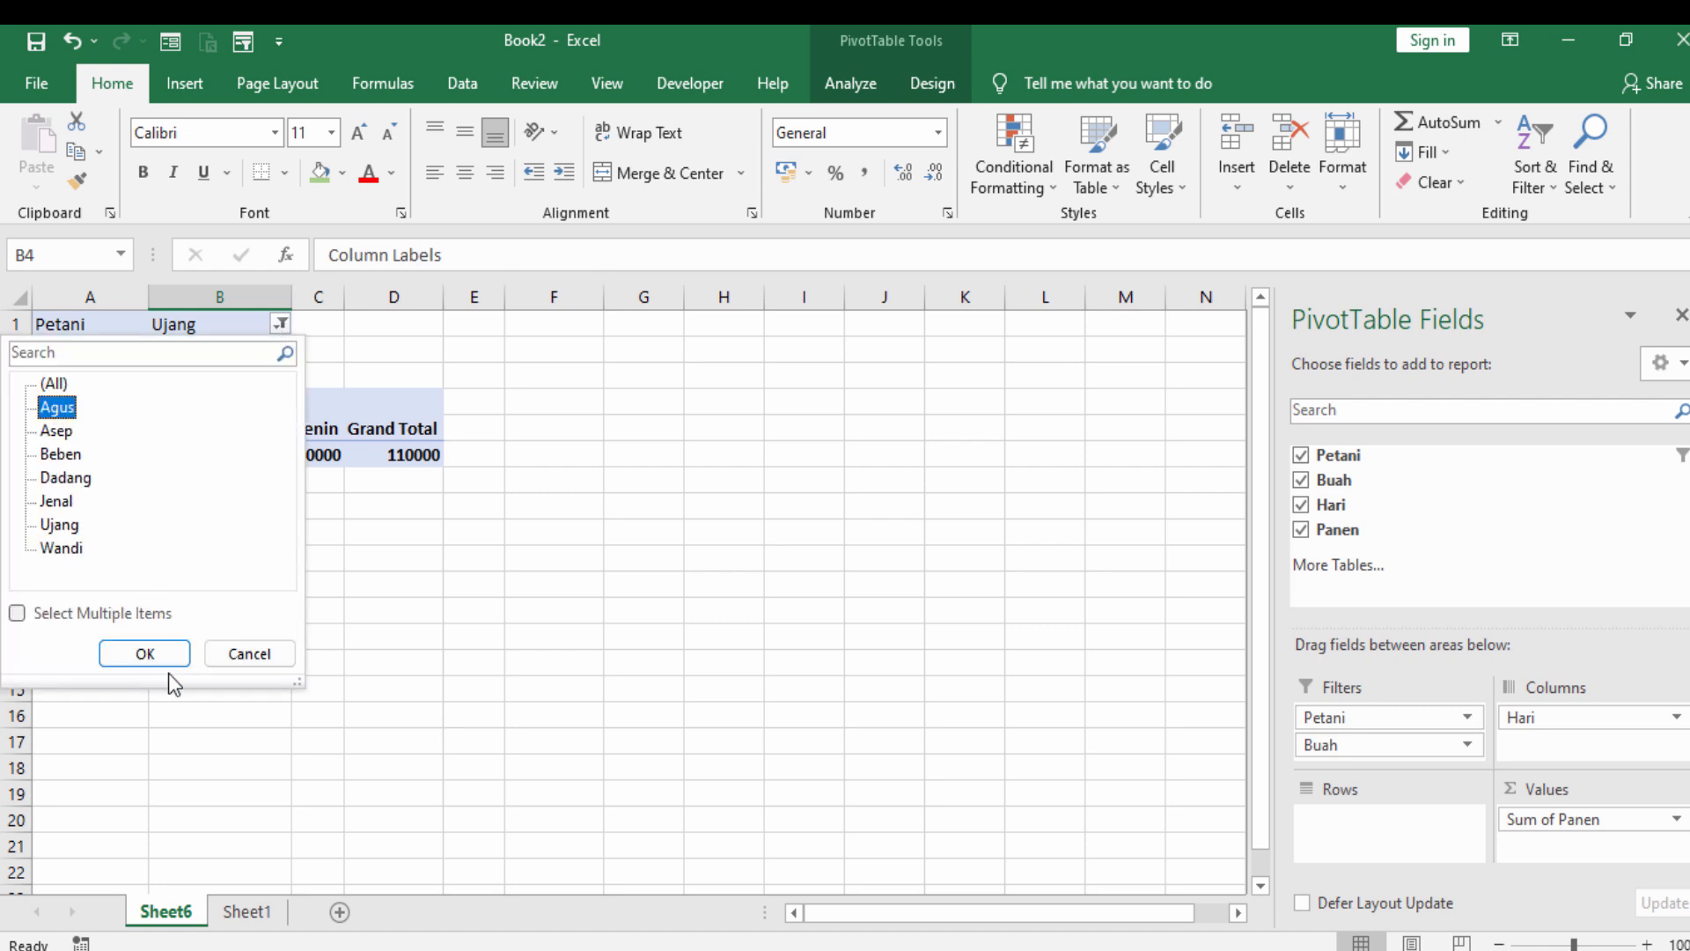
pyautogui.click(149, 654)
# - Filter the PivotTable's Buah field to Anggur, and switch that filter to Salak
pyautogui.click(279, 351)
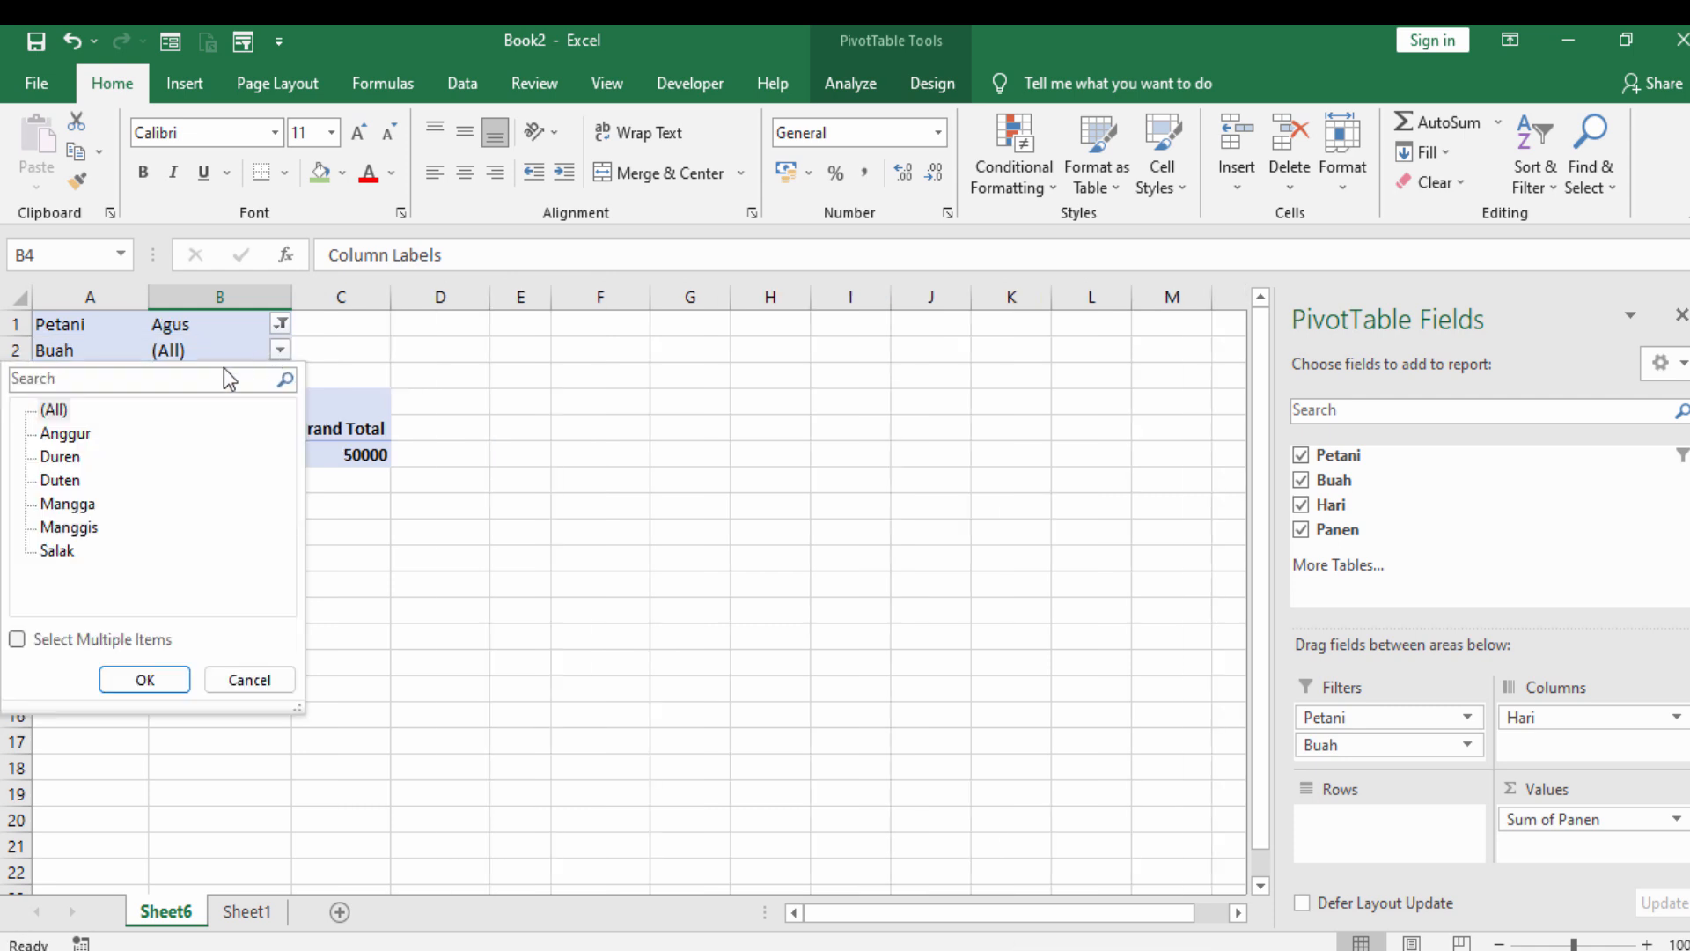
pyautogui.click(145, 679)
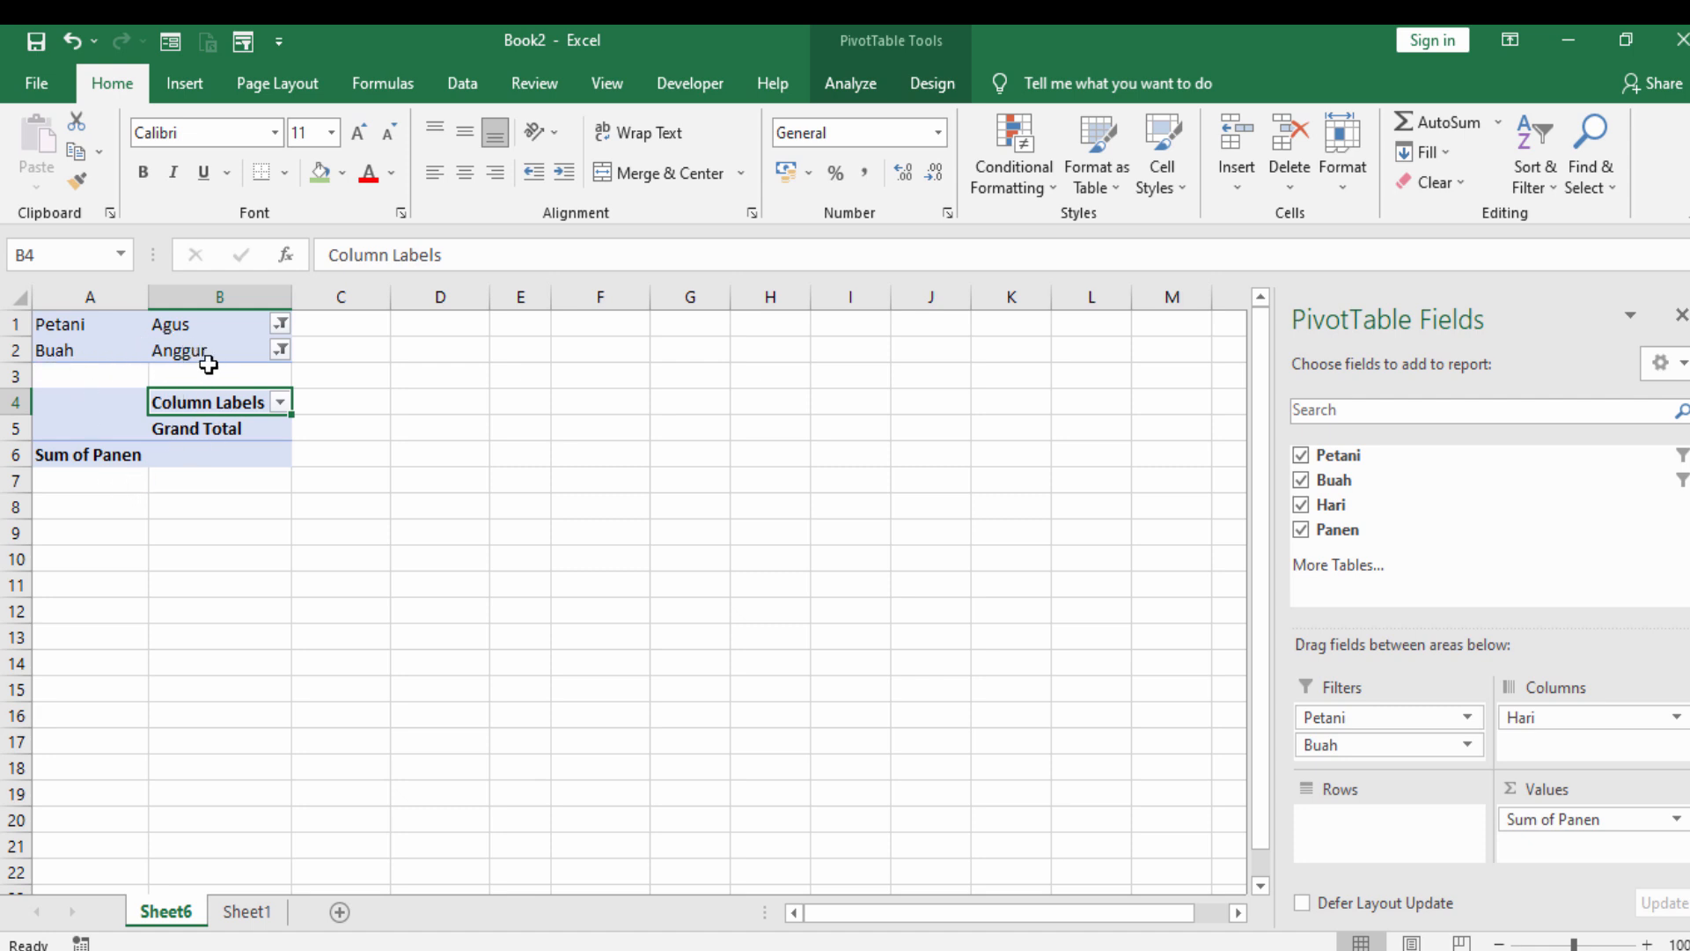
pyautogui.click(280, 350)
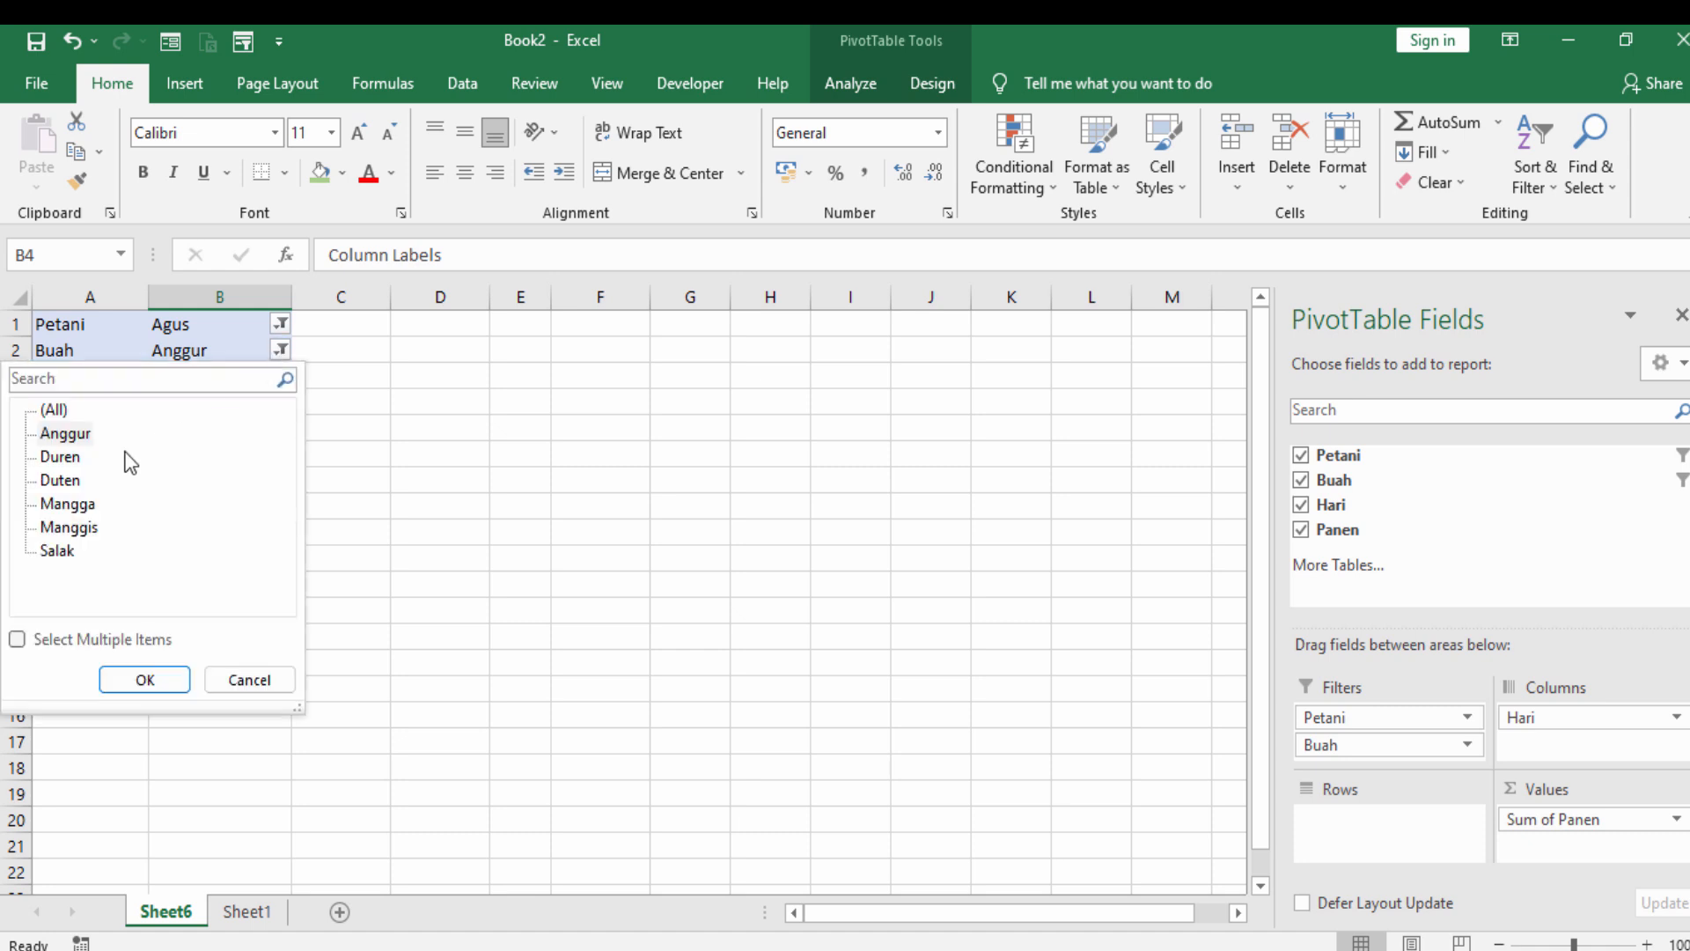
pyautogui.click(56, 551)
pyautogui.click(161, 678)
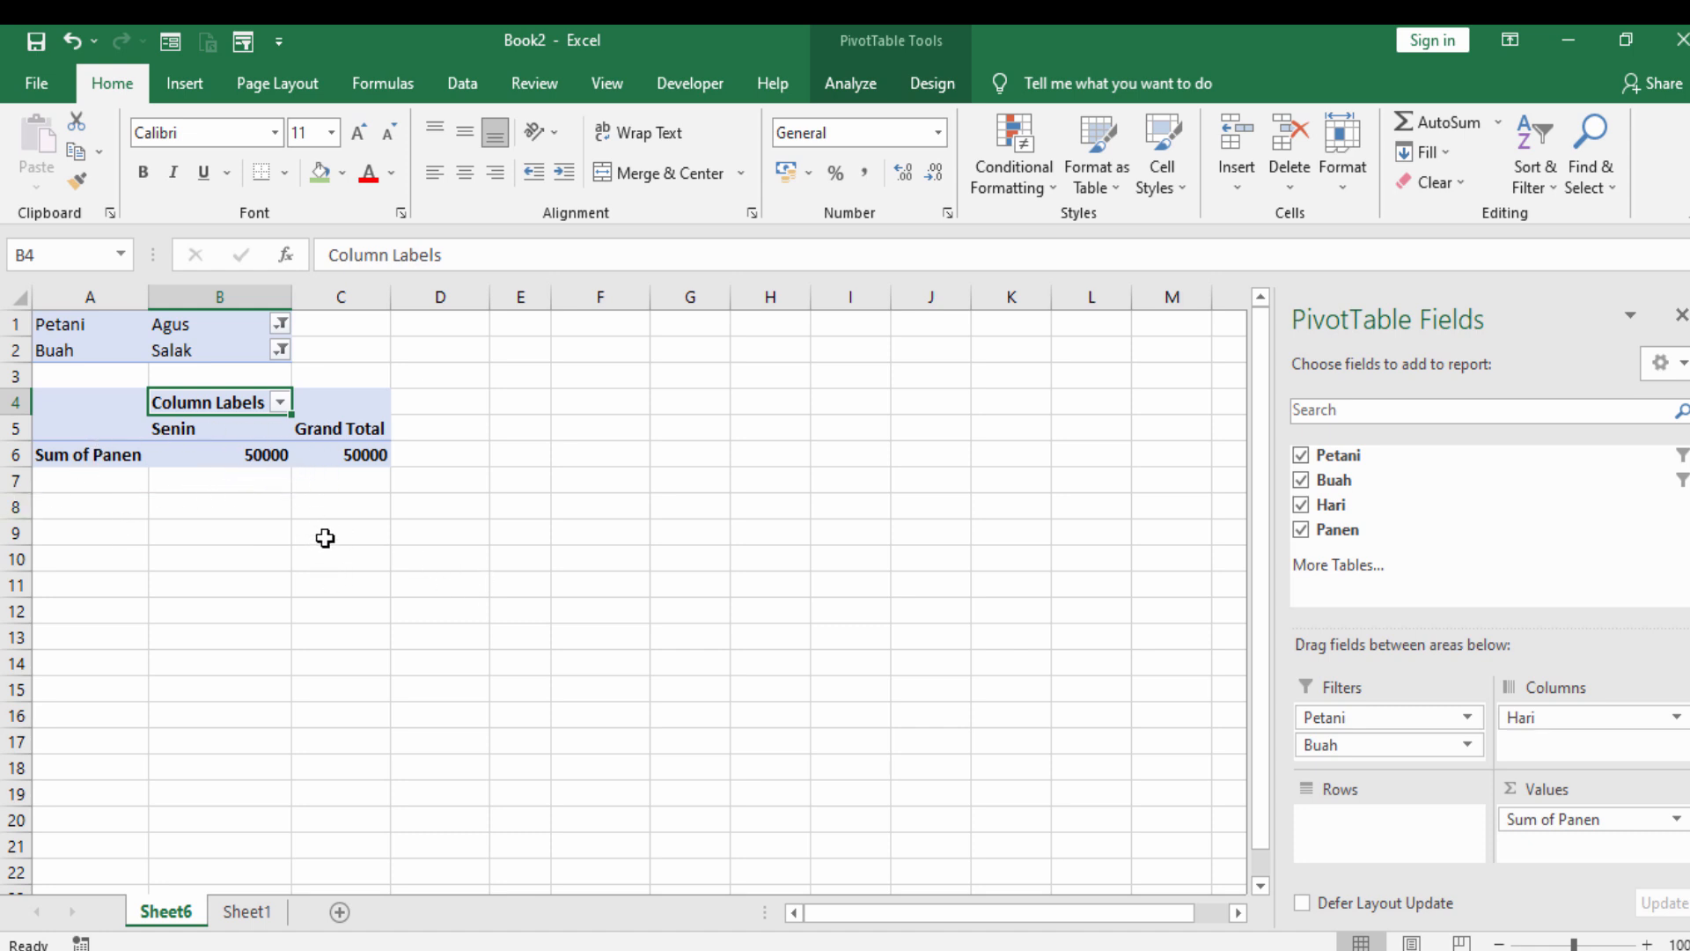
# - Set the Buah report filter to Anggur and go back to the source data on Sheet1
pyautogui.click(276, 344)
pyautogui.click(281, 351)
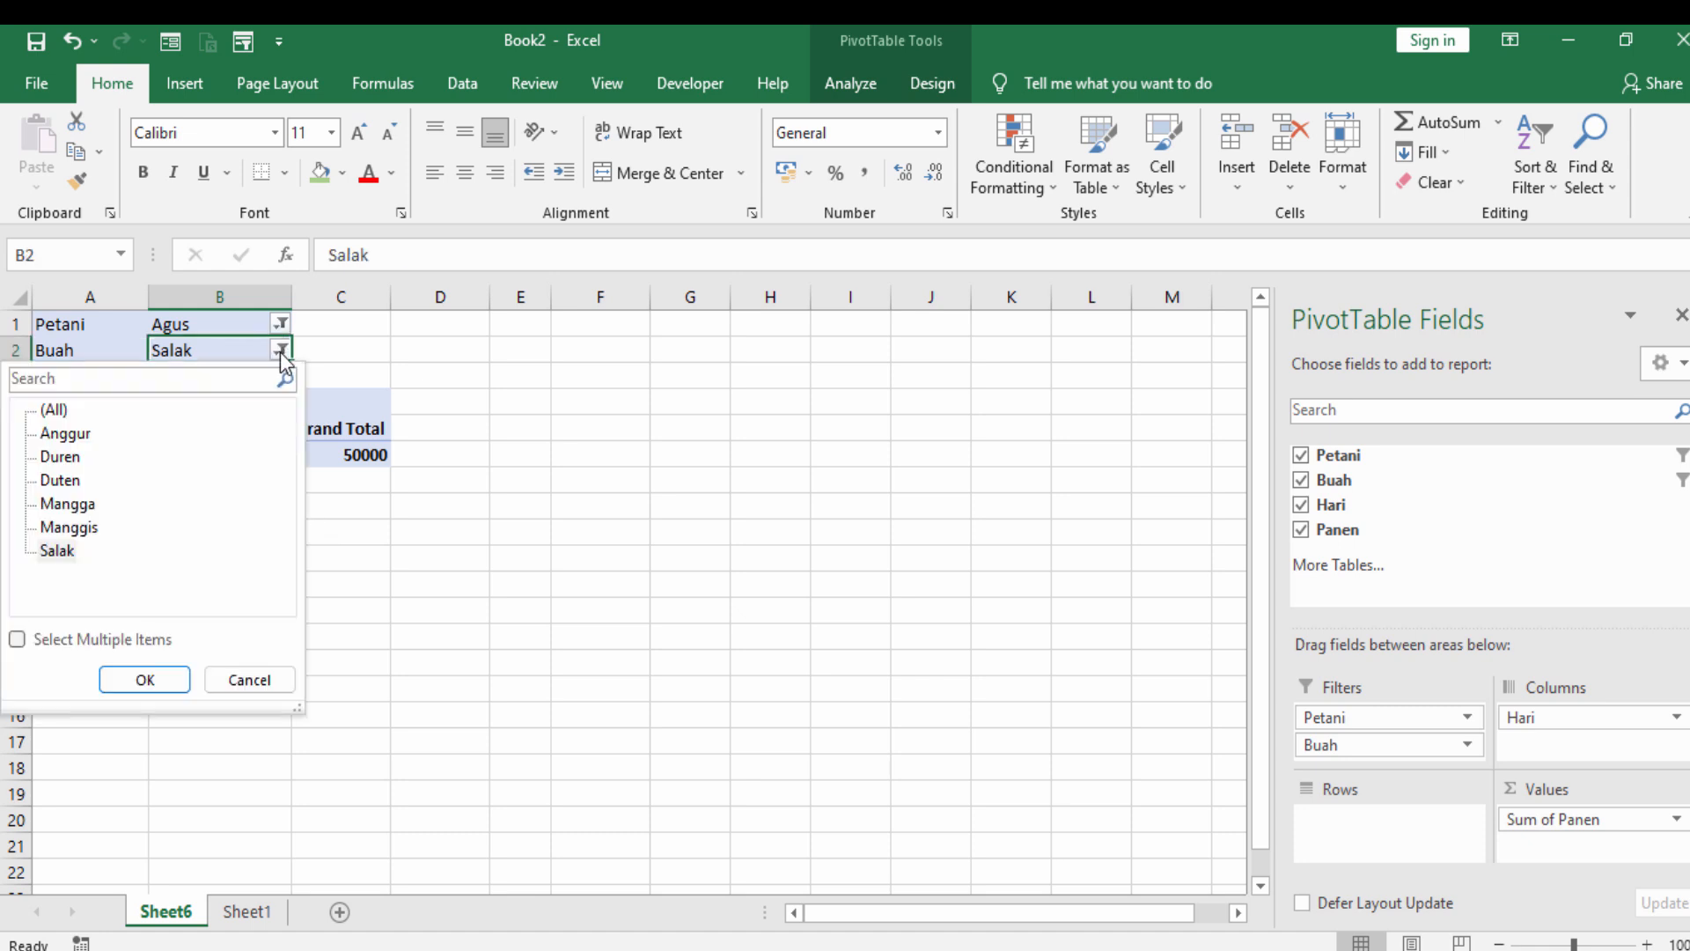
pyautogui.click(79, 437)
pyautogui.click(127, 681)
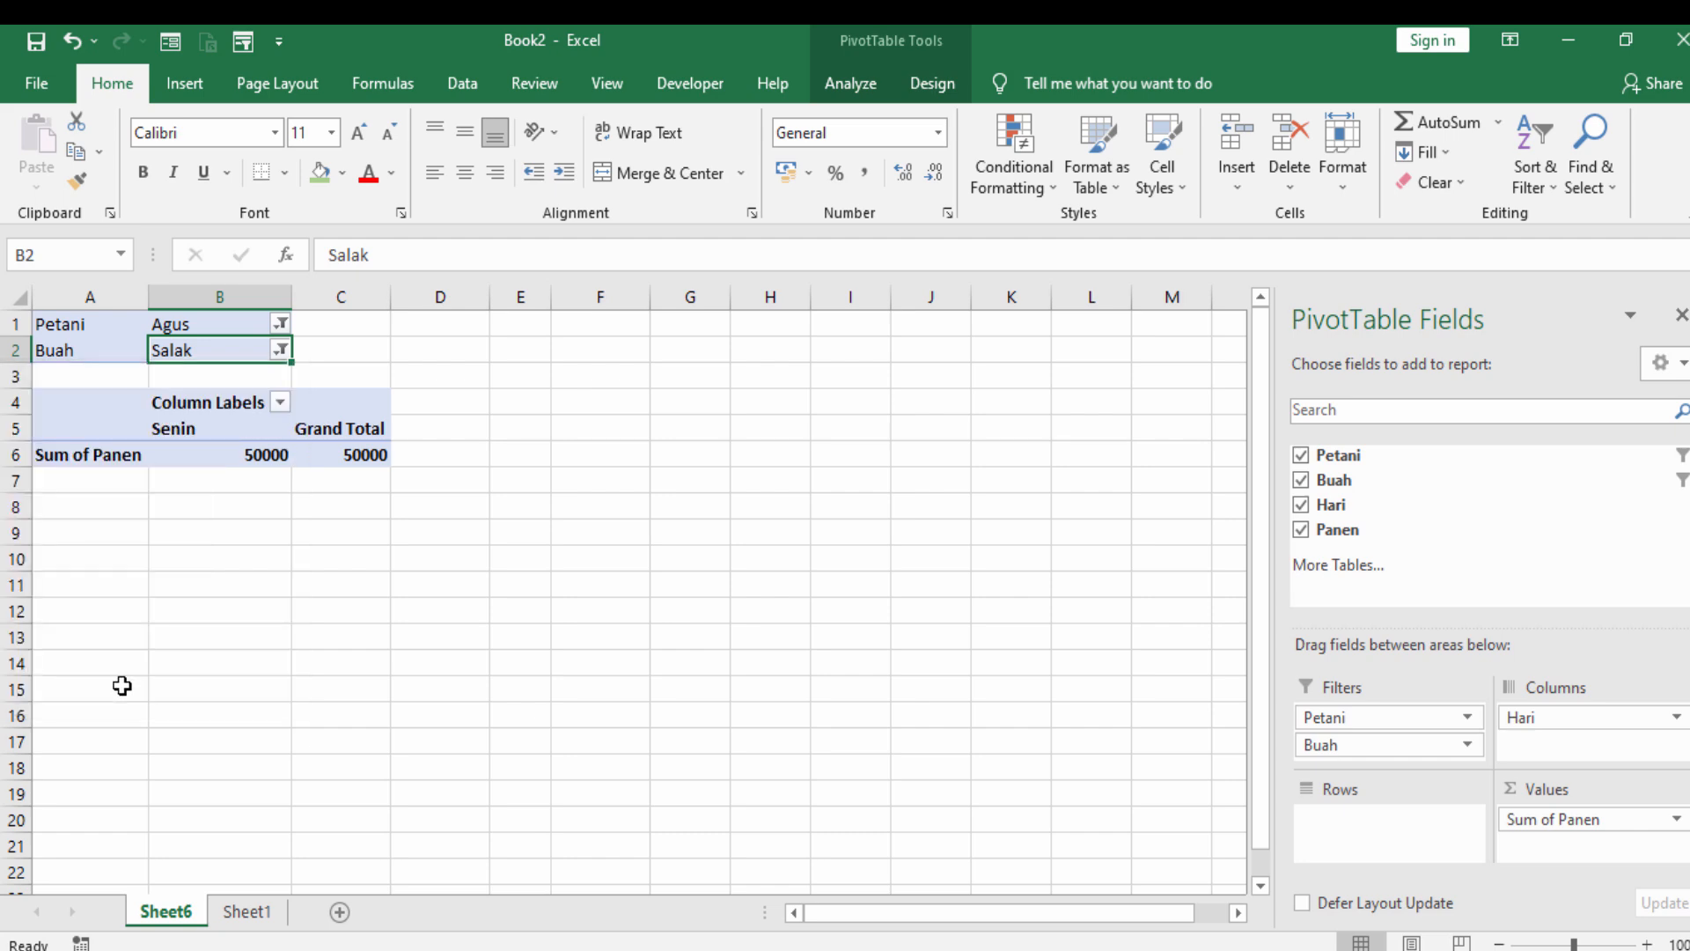
pyautogui.click(227, 688)
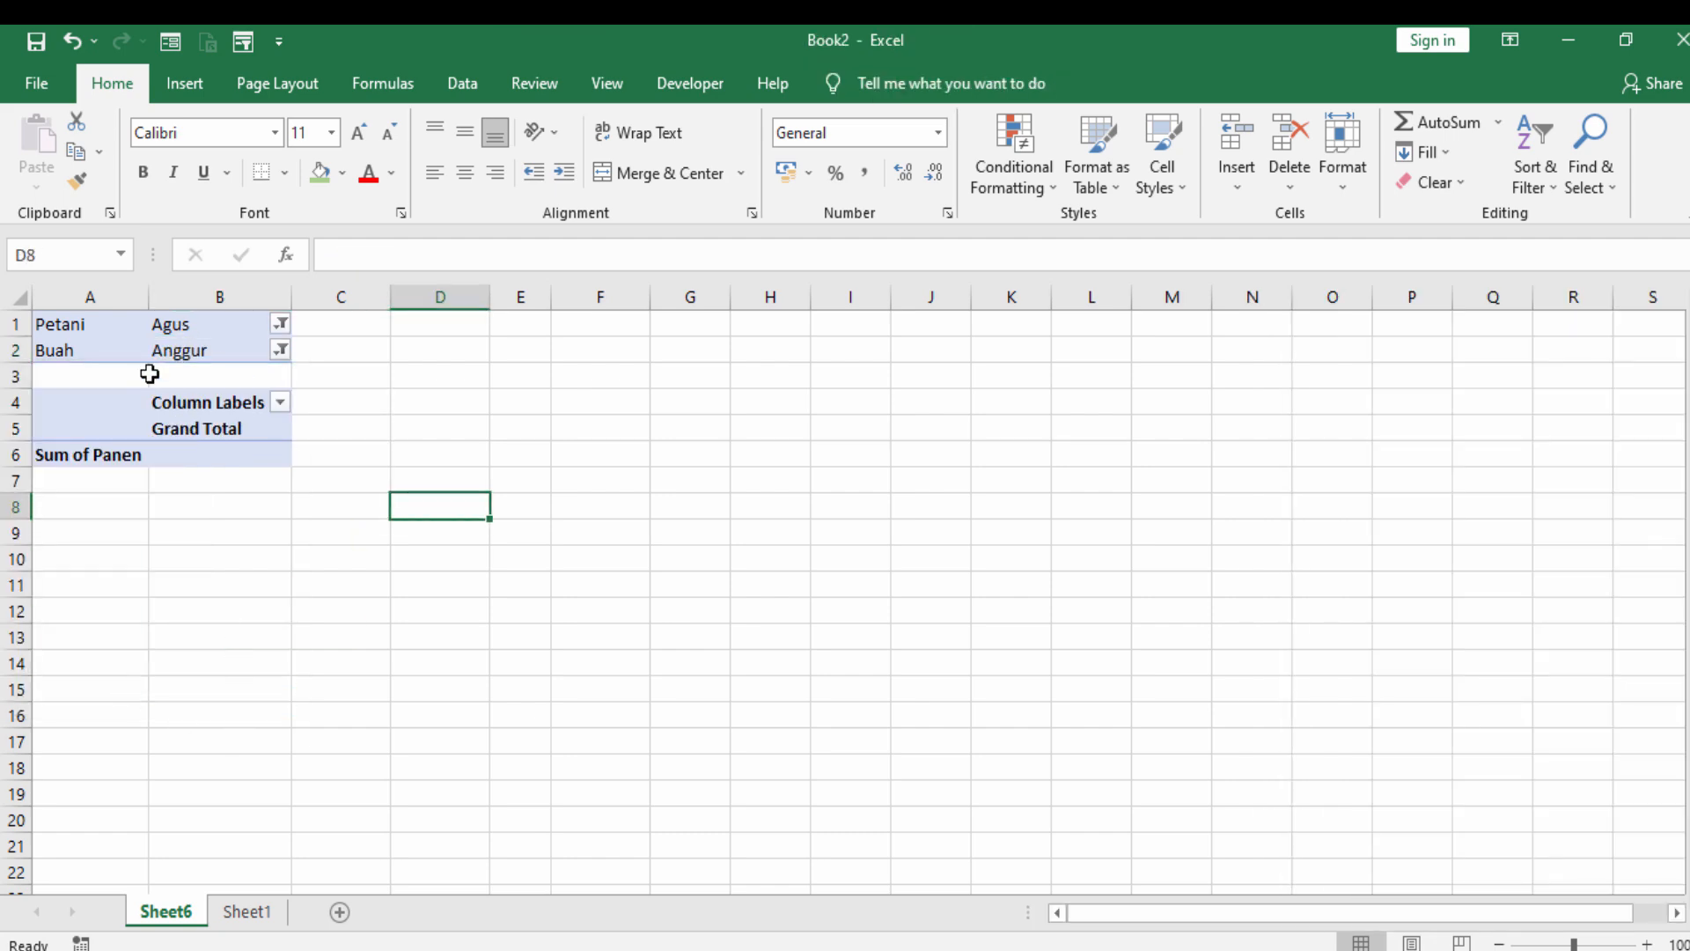
pyautogui.click(246, 912)
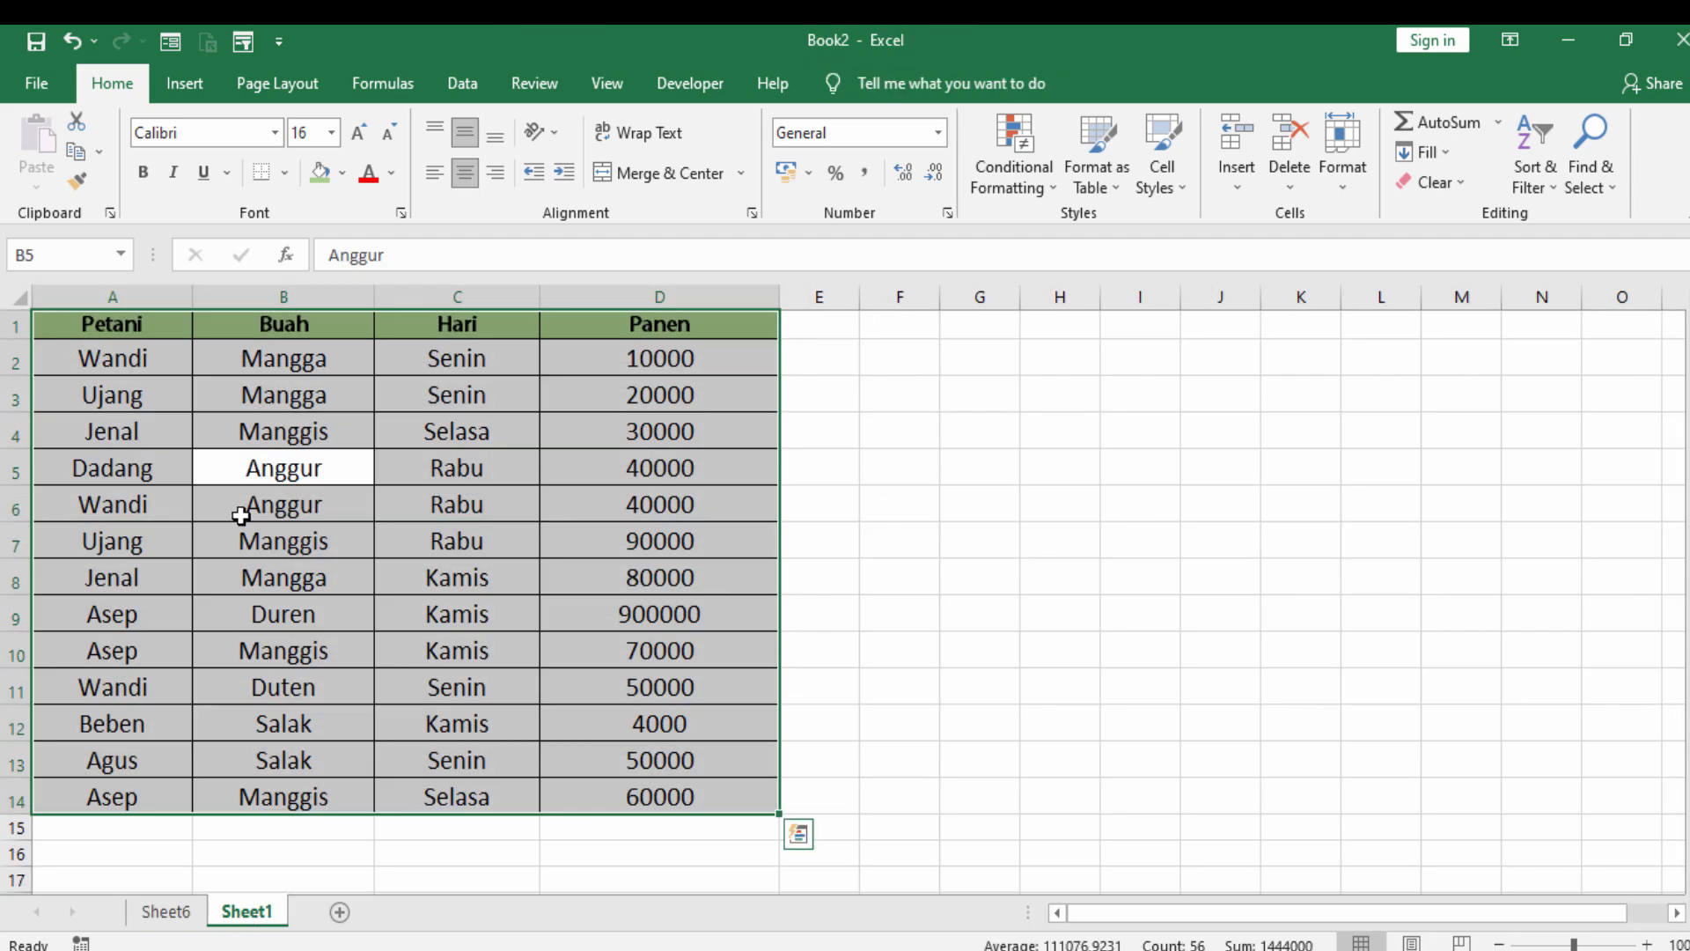
# - Select the harvest data without its header row, return to Sheet6, and move the Buah field from report filters to rows
pyautogui.moveTo(112, 361); pyautogui.dragTo(642, 792)
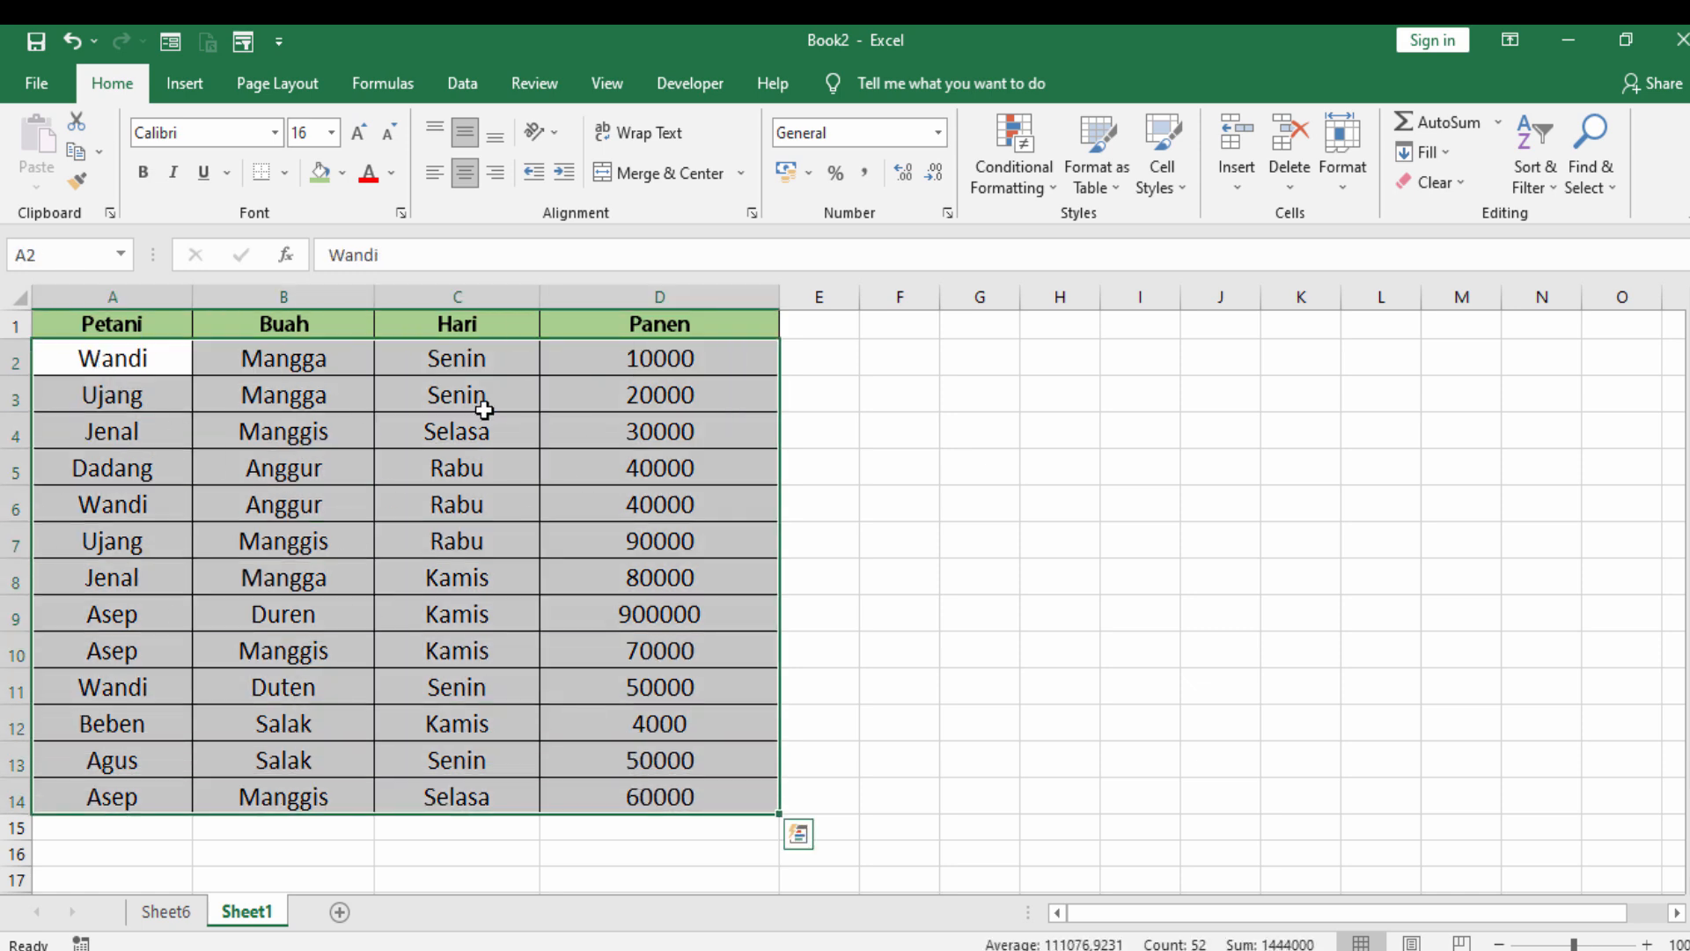
pyautogui.click(167, 915)
pyautogui.click(484, 709)
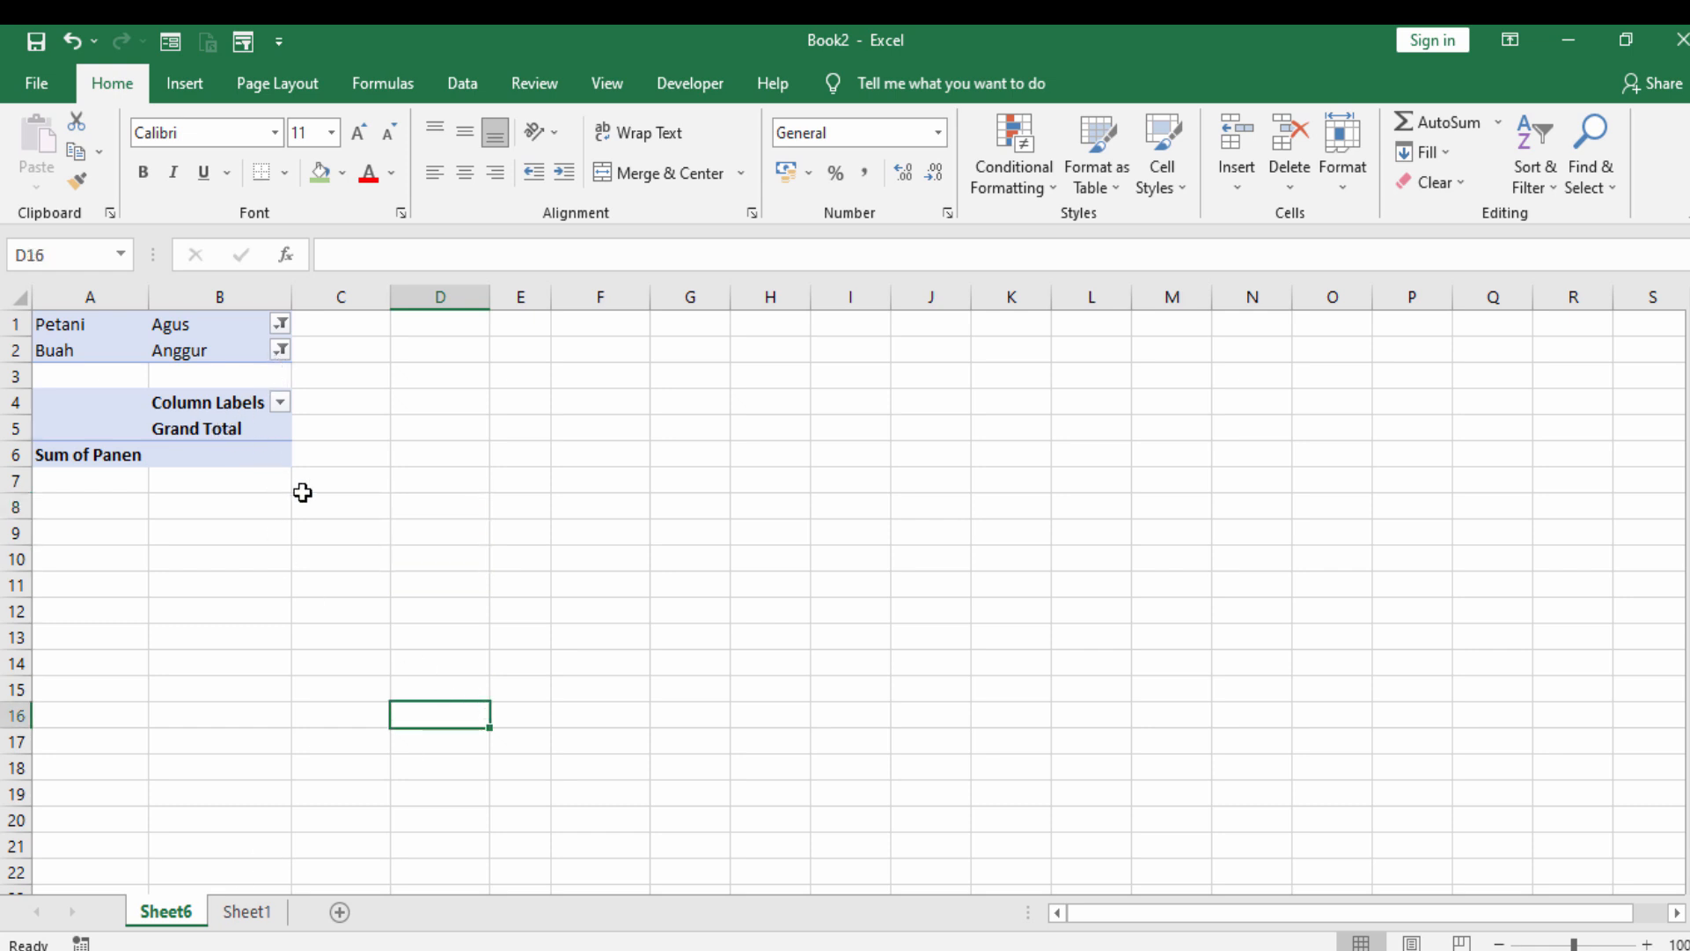
pyautogui.click(278, 459)
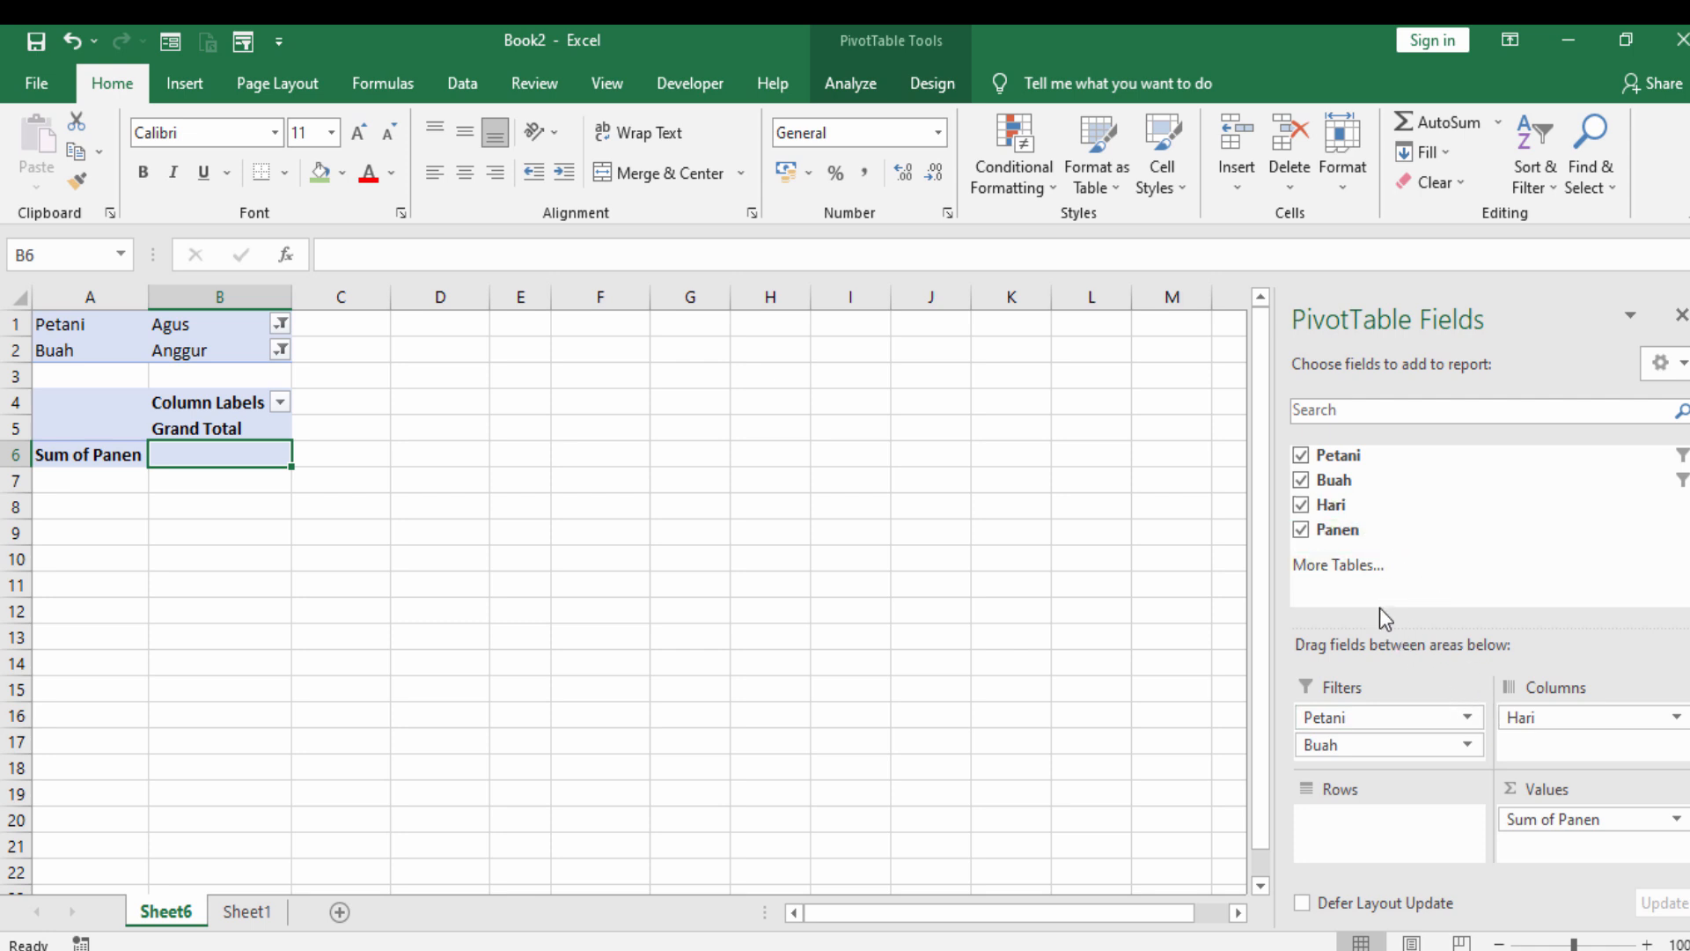
pyautogui.moveTo(1329, 483); pyautogui.dragTo(1355, 863)
pyautogui.click(734, 678)
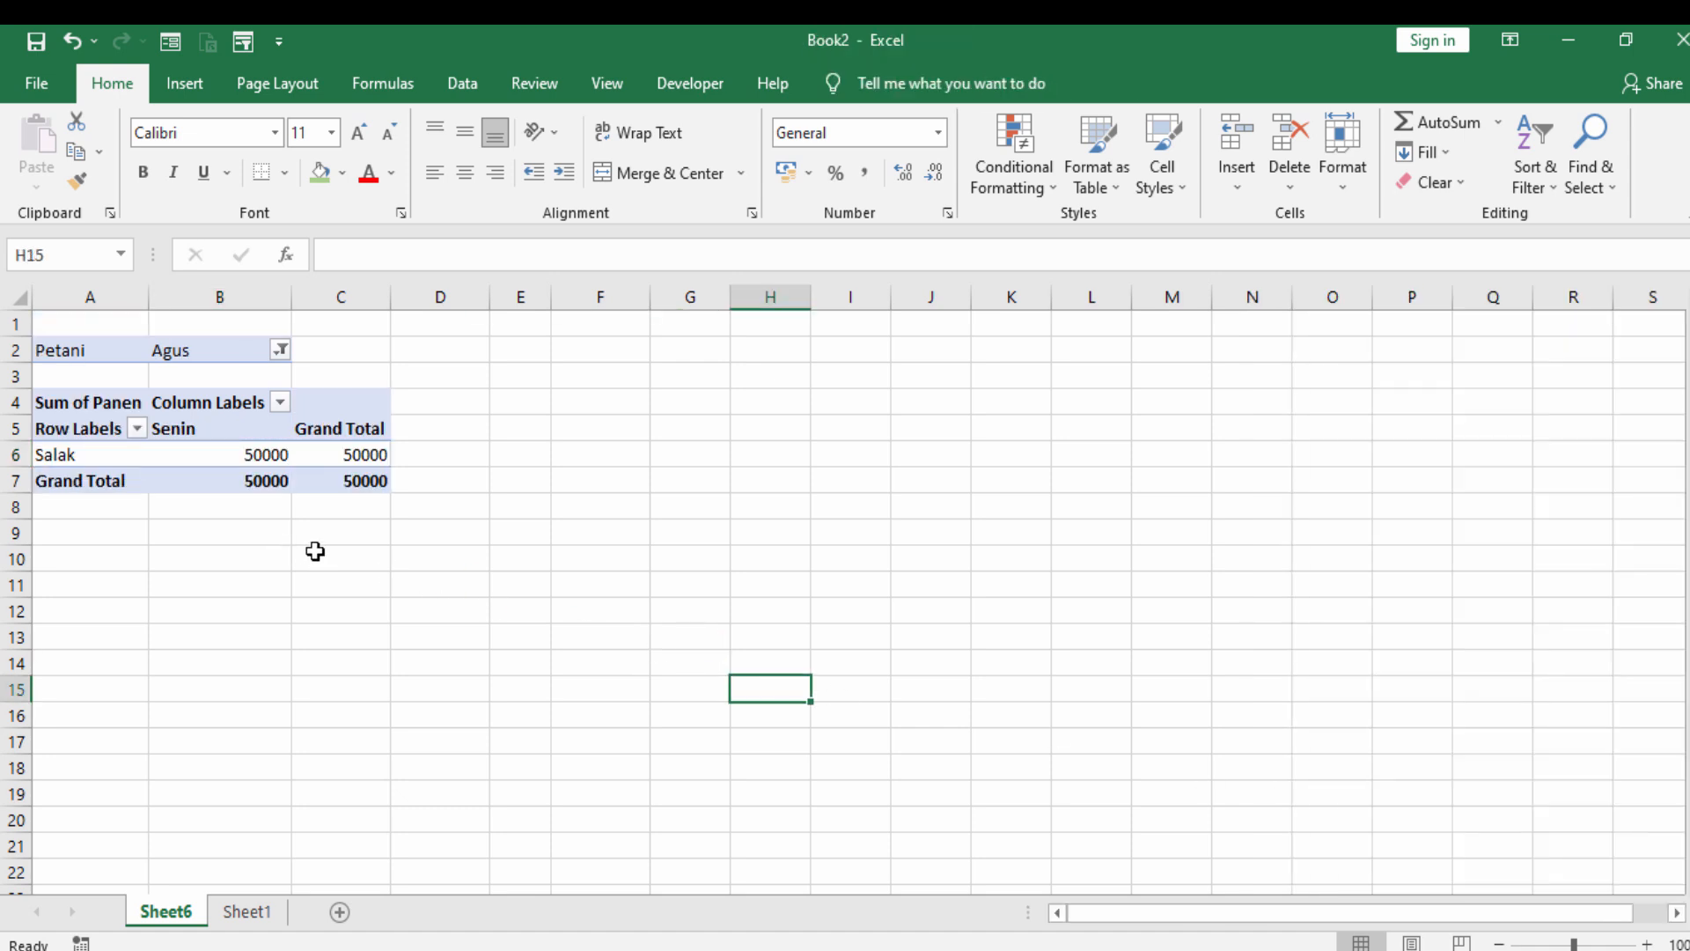
# - Move the Hari field from columns and the Petani field from report filters into the PivotTable's rows, and review the full list
pyautogui.click(199, 455)
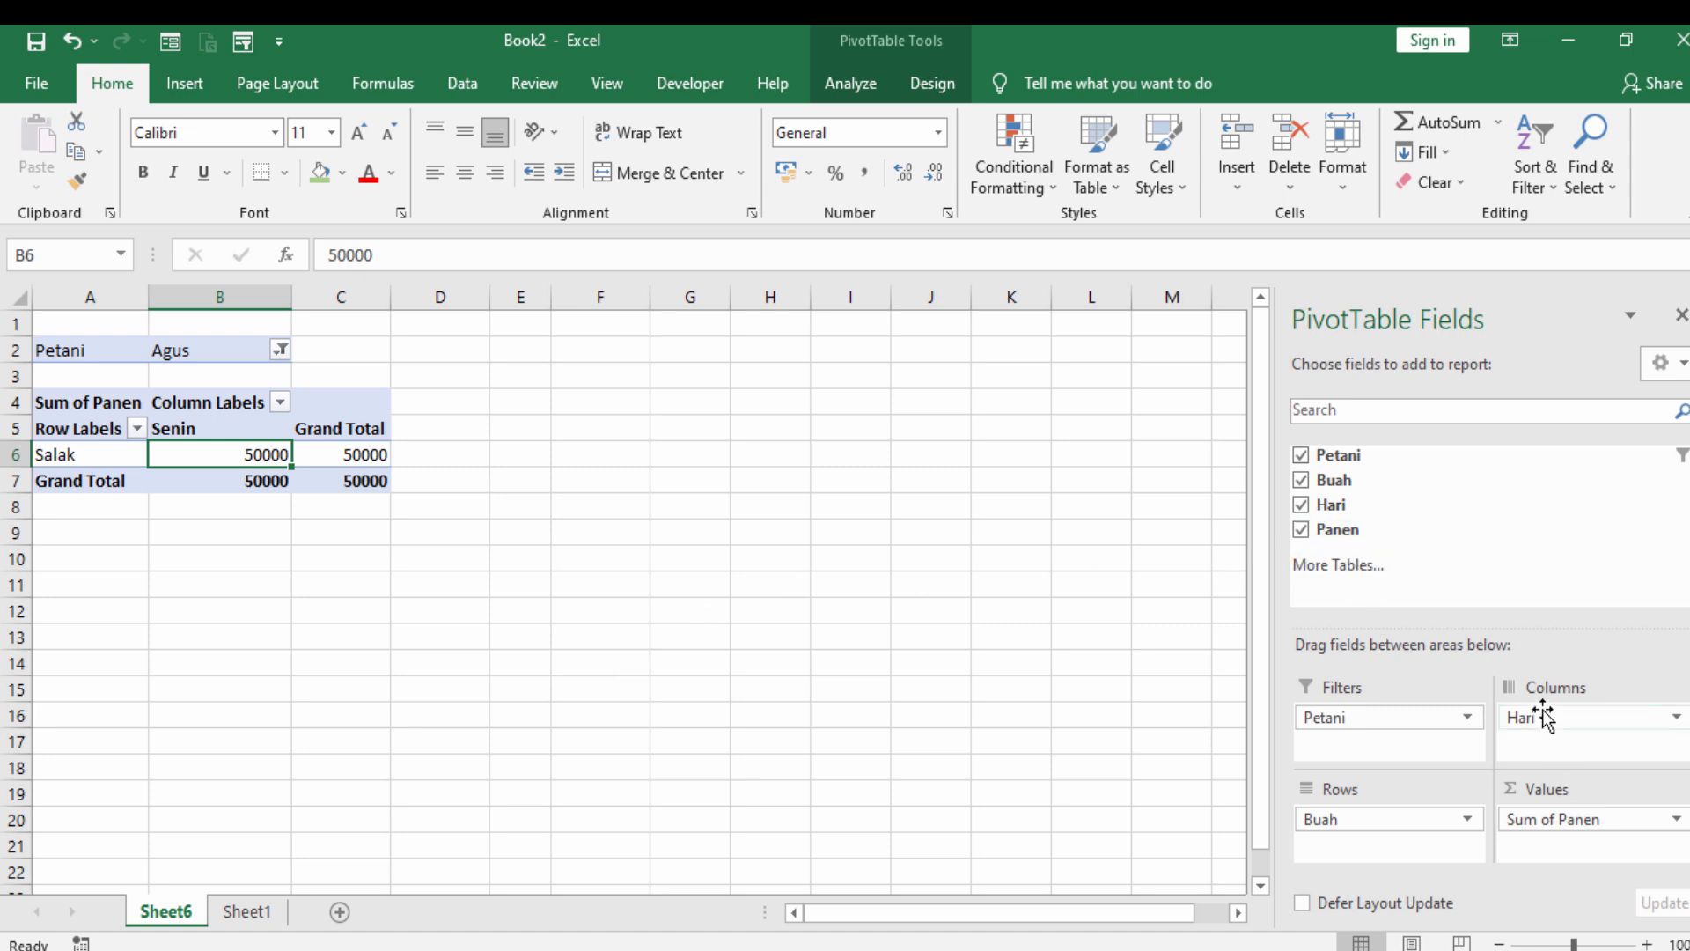
pyautogui.moveTo(1545, 716); pyautogui.dragTo(1346, 847)
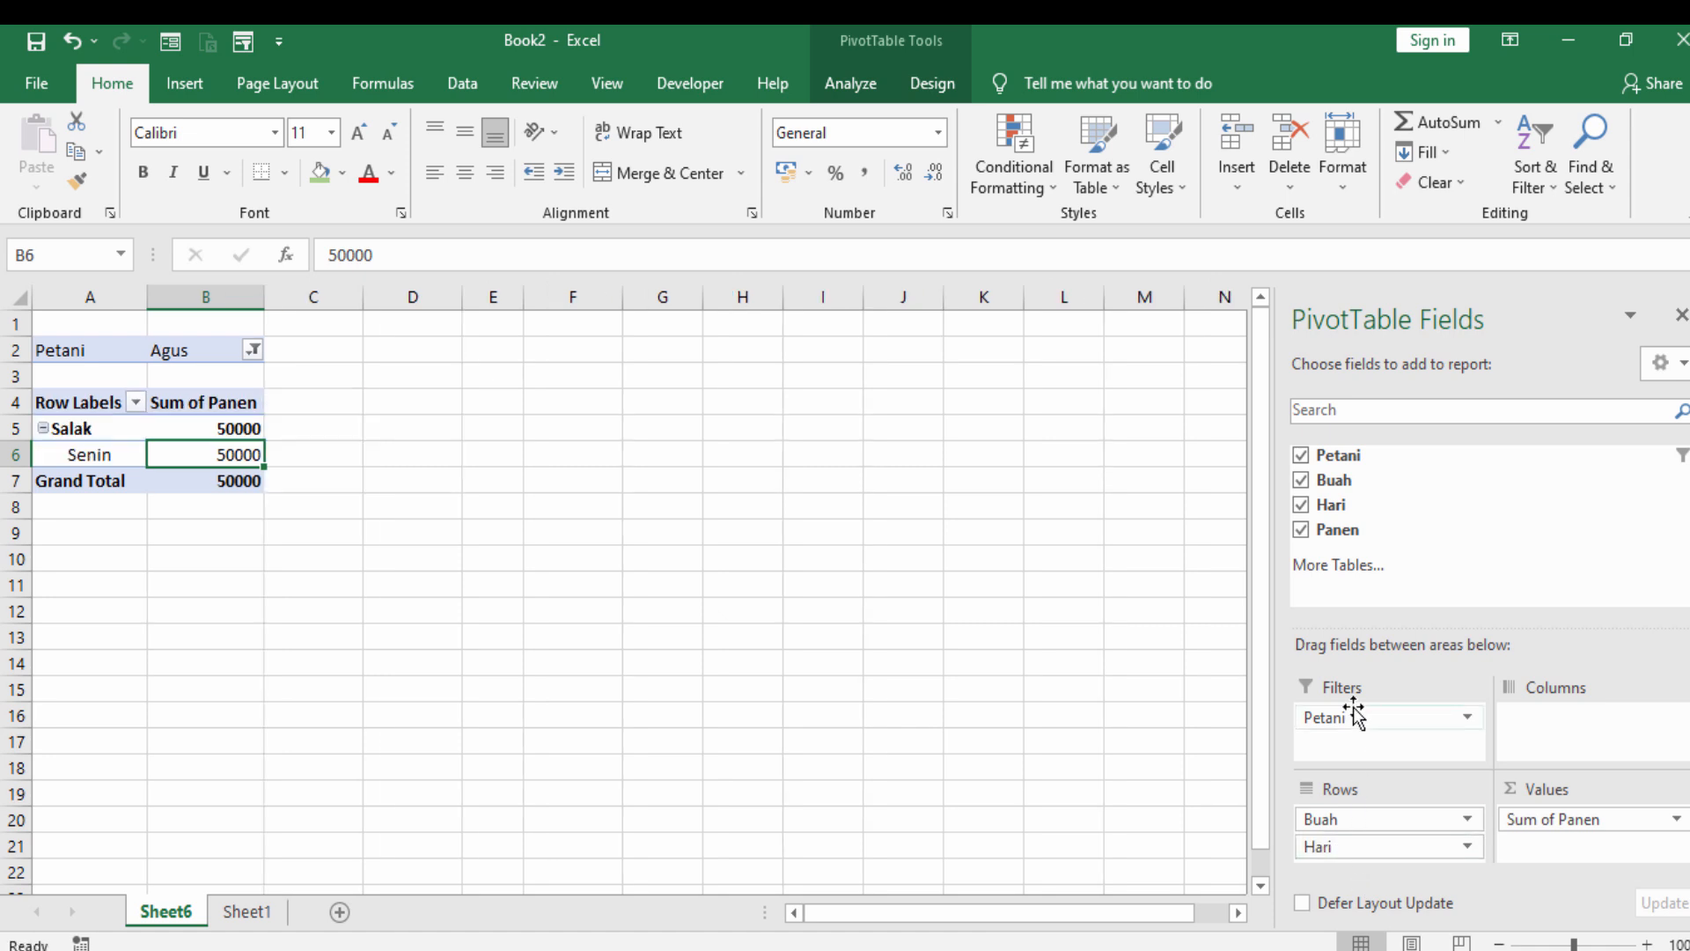
pyautogui.moveTo(1343, 716); pyautogui.dragTo(1369, 843)
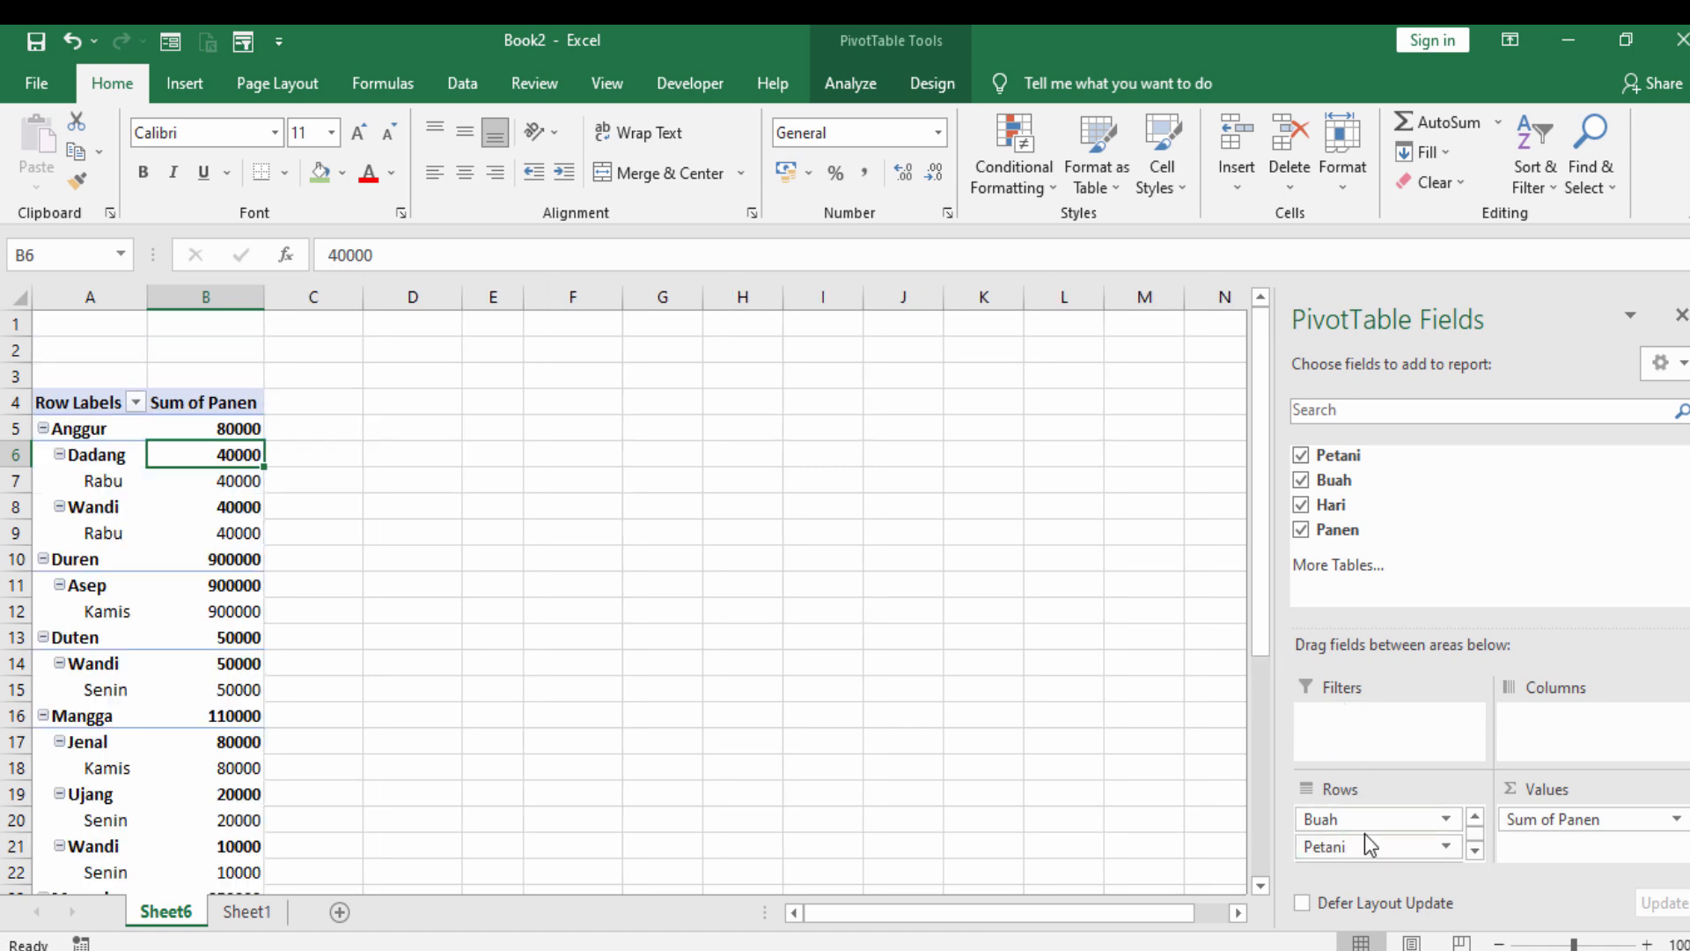
pyautogui.scroll(-8, 197, 554)
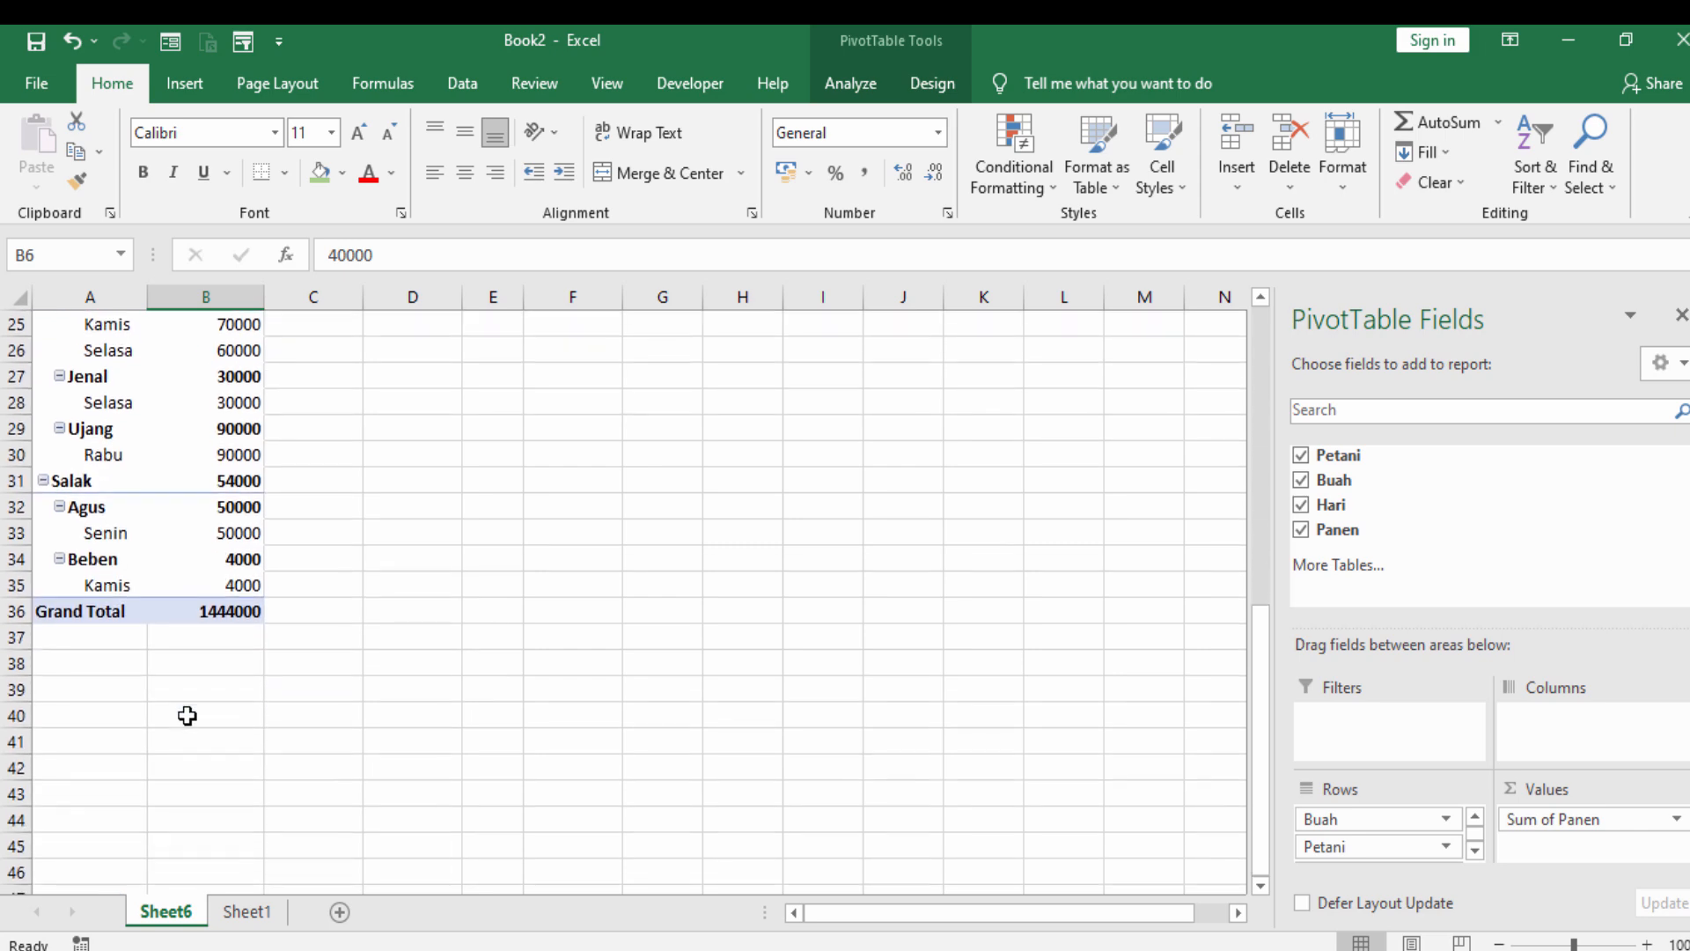
pyautogui.scroll(8, 187, 716)
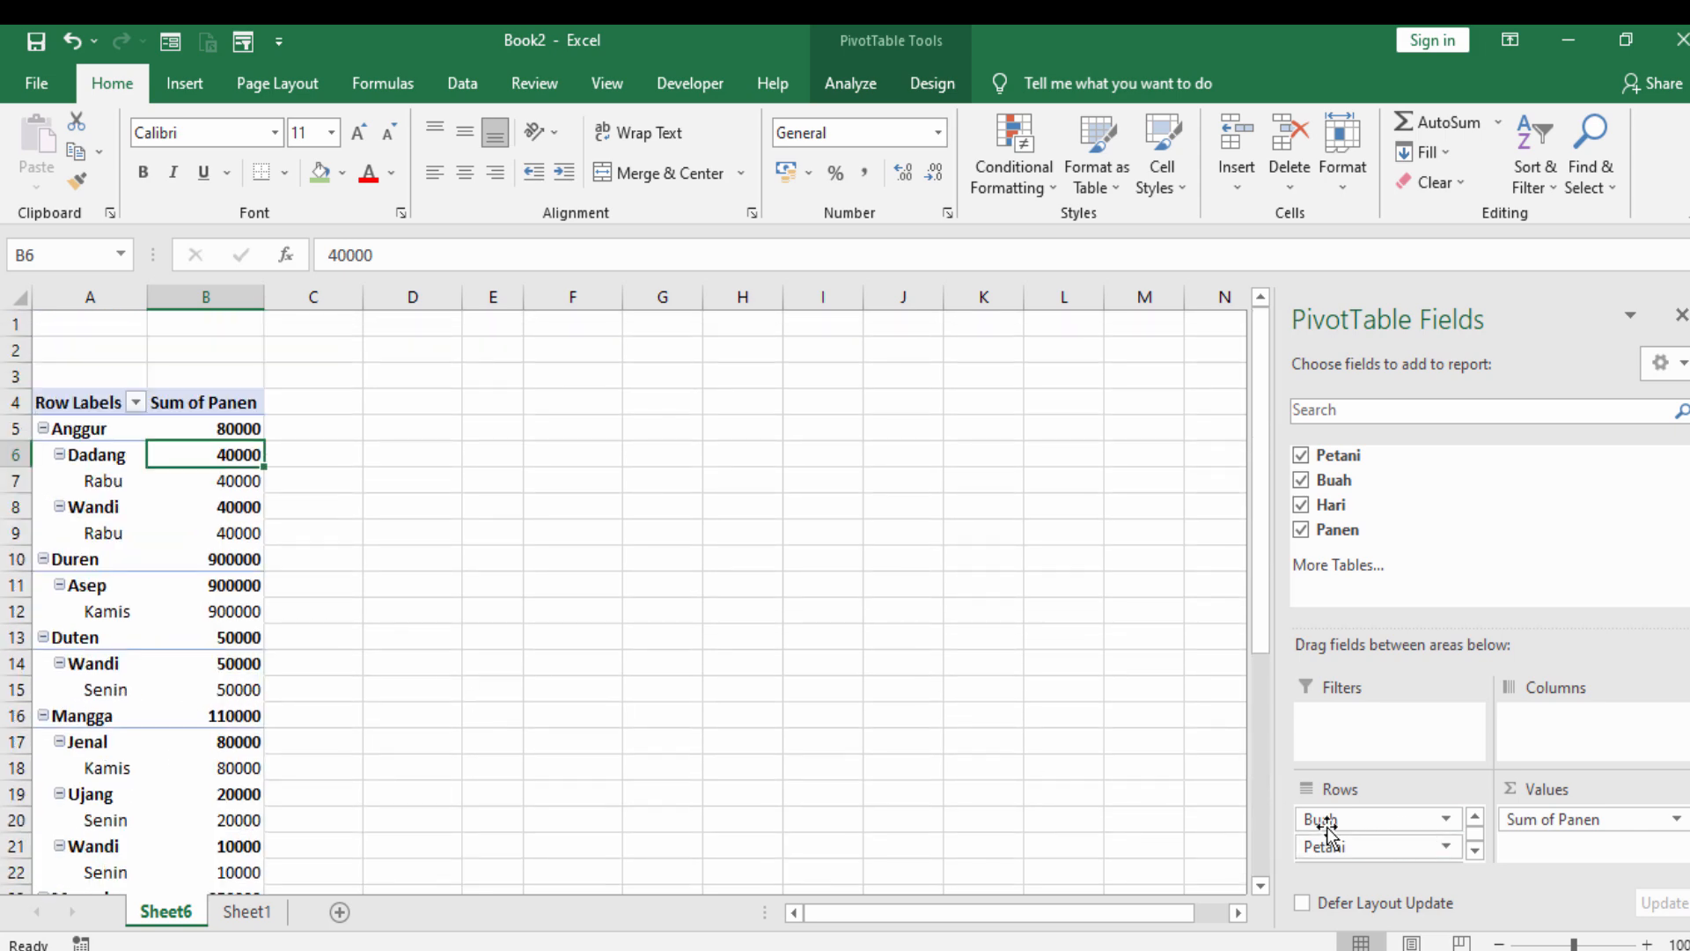
# - Move the Buah, Hari and Petani fields from rows to columns and look over the wide layout
pyautogui.moveTo(1327, 827); pyautogui.dragTo(1535, 741)
pyautogui.moveTo(1333, 831); pyautogui.dragTo(1545, 729)
pyautogui.scroll(1, 847, 684)
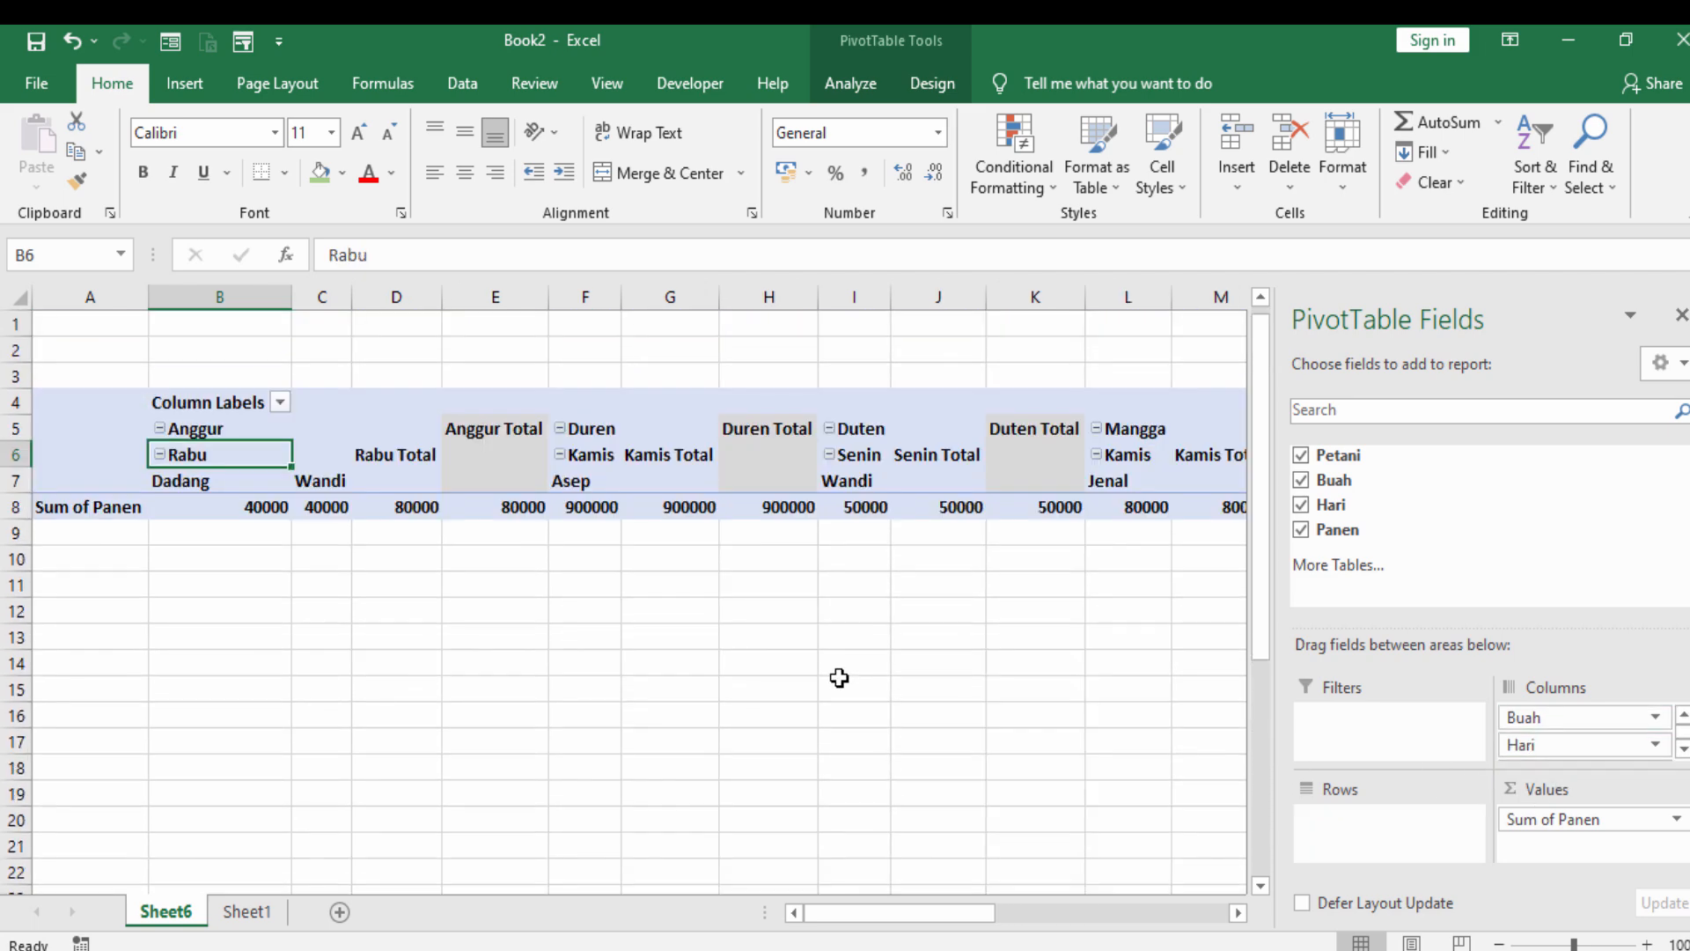
pyautogui.scroll(-4, 827, 636)
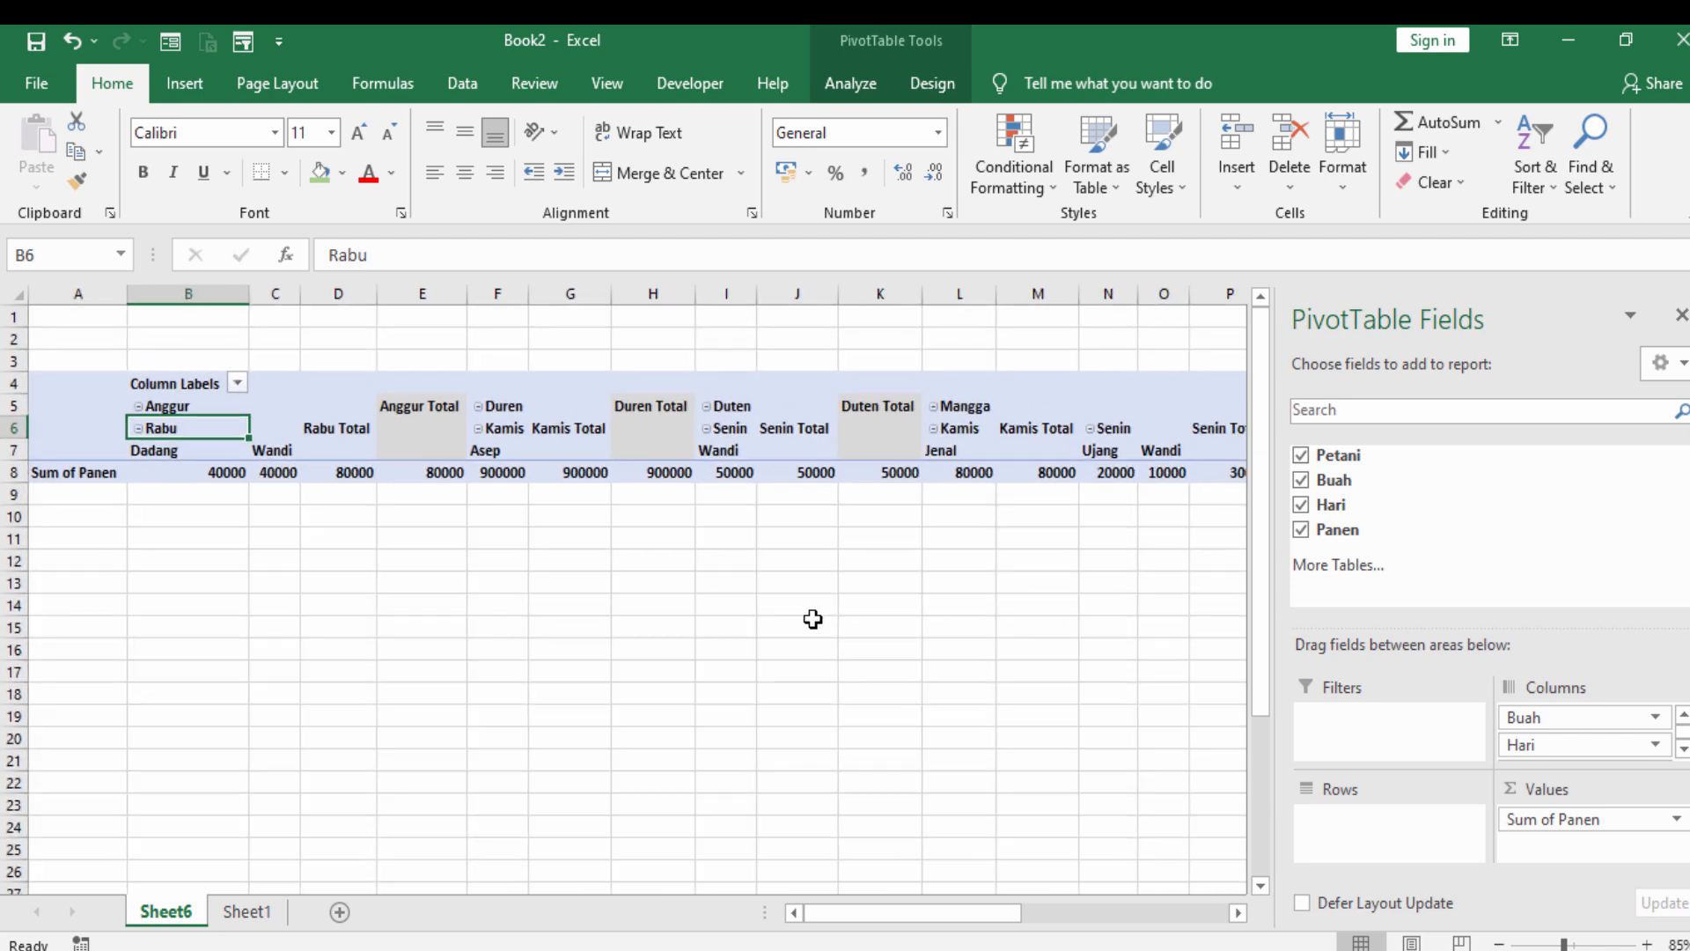
pyautogui.scroll(3, 724, 581)
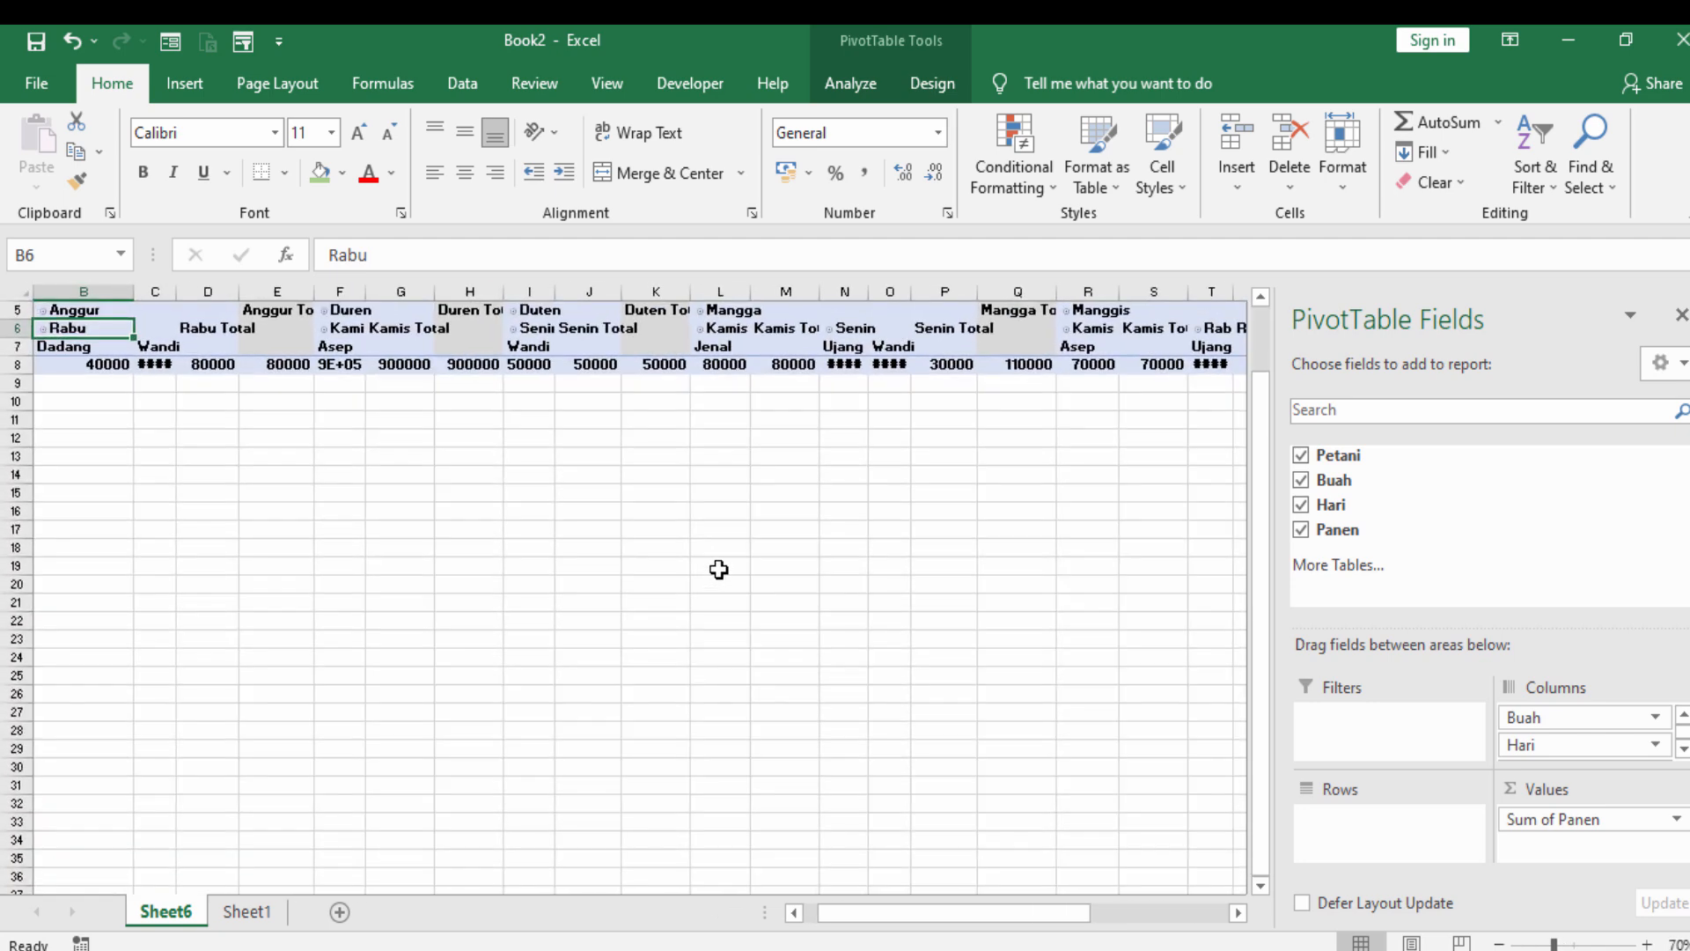
# - Rearrange the PivotTable fields so that Buah is in rows, Hari in columns and Petani in report filters
pyautogui.moveTo(1557, 743); pyautogui.dragTo(1394, 822)
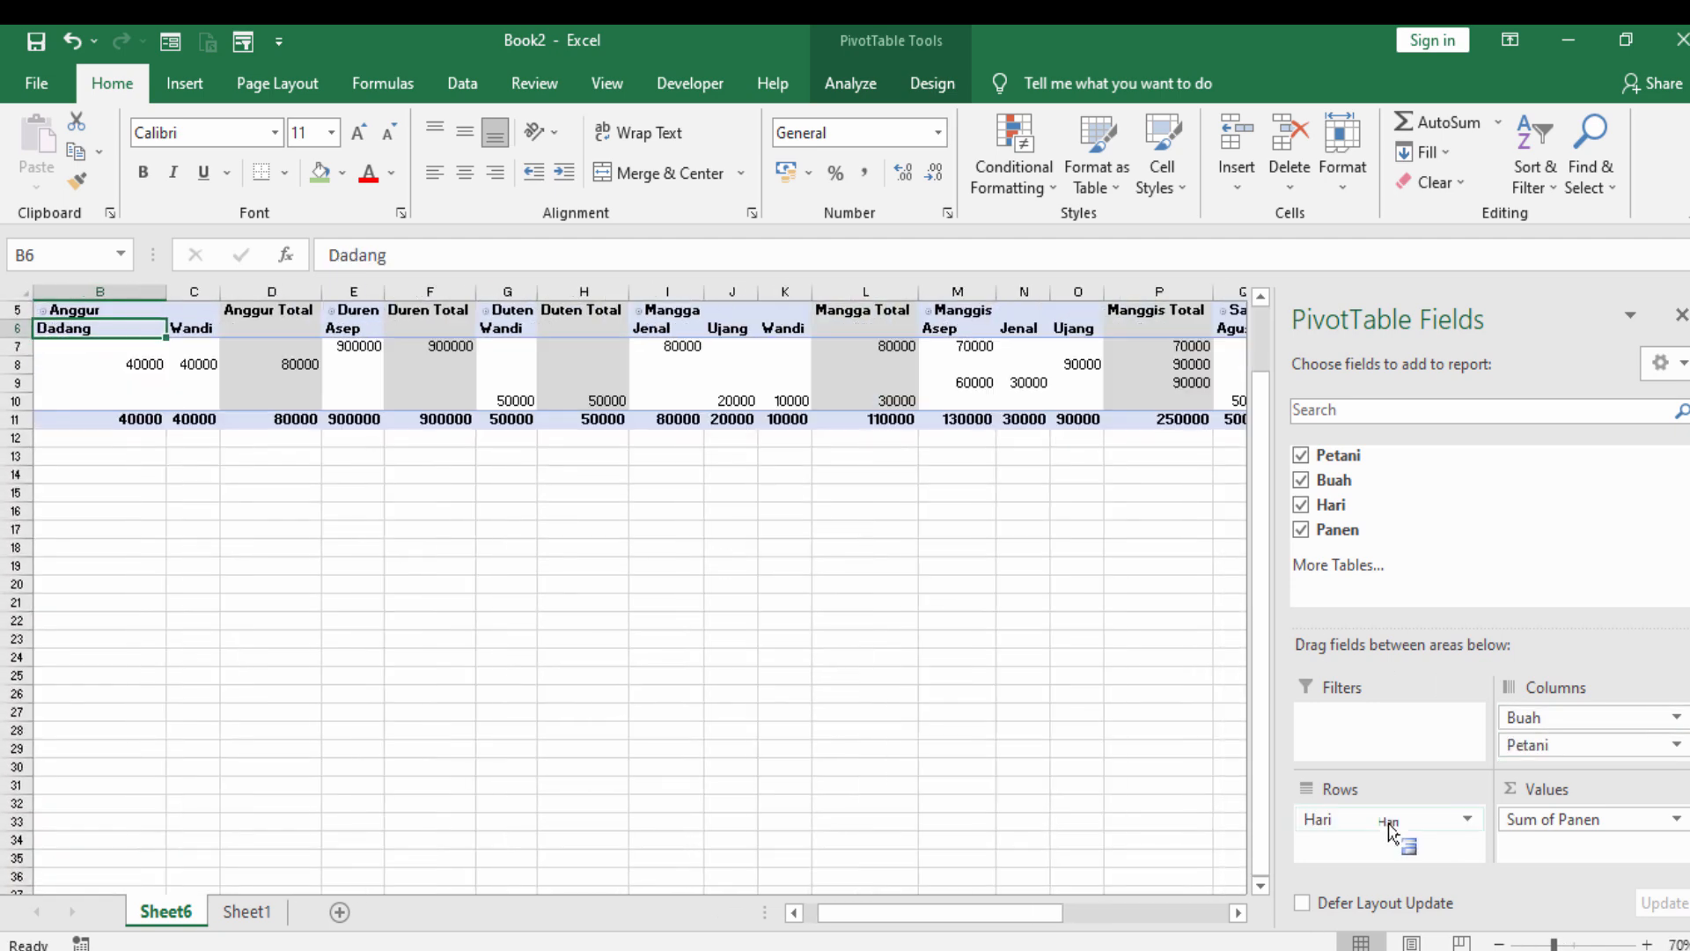
pyautogui.moveTo(1553, 717); pyautogui.dragTo(1373, 845)
pyautogui.moveTo(1551, 716); pyautogui.dragTo(1395, 744)
pyautogui.moveTo(1364, 823); pyautogui.dragTo(1579, 730)
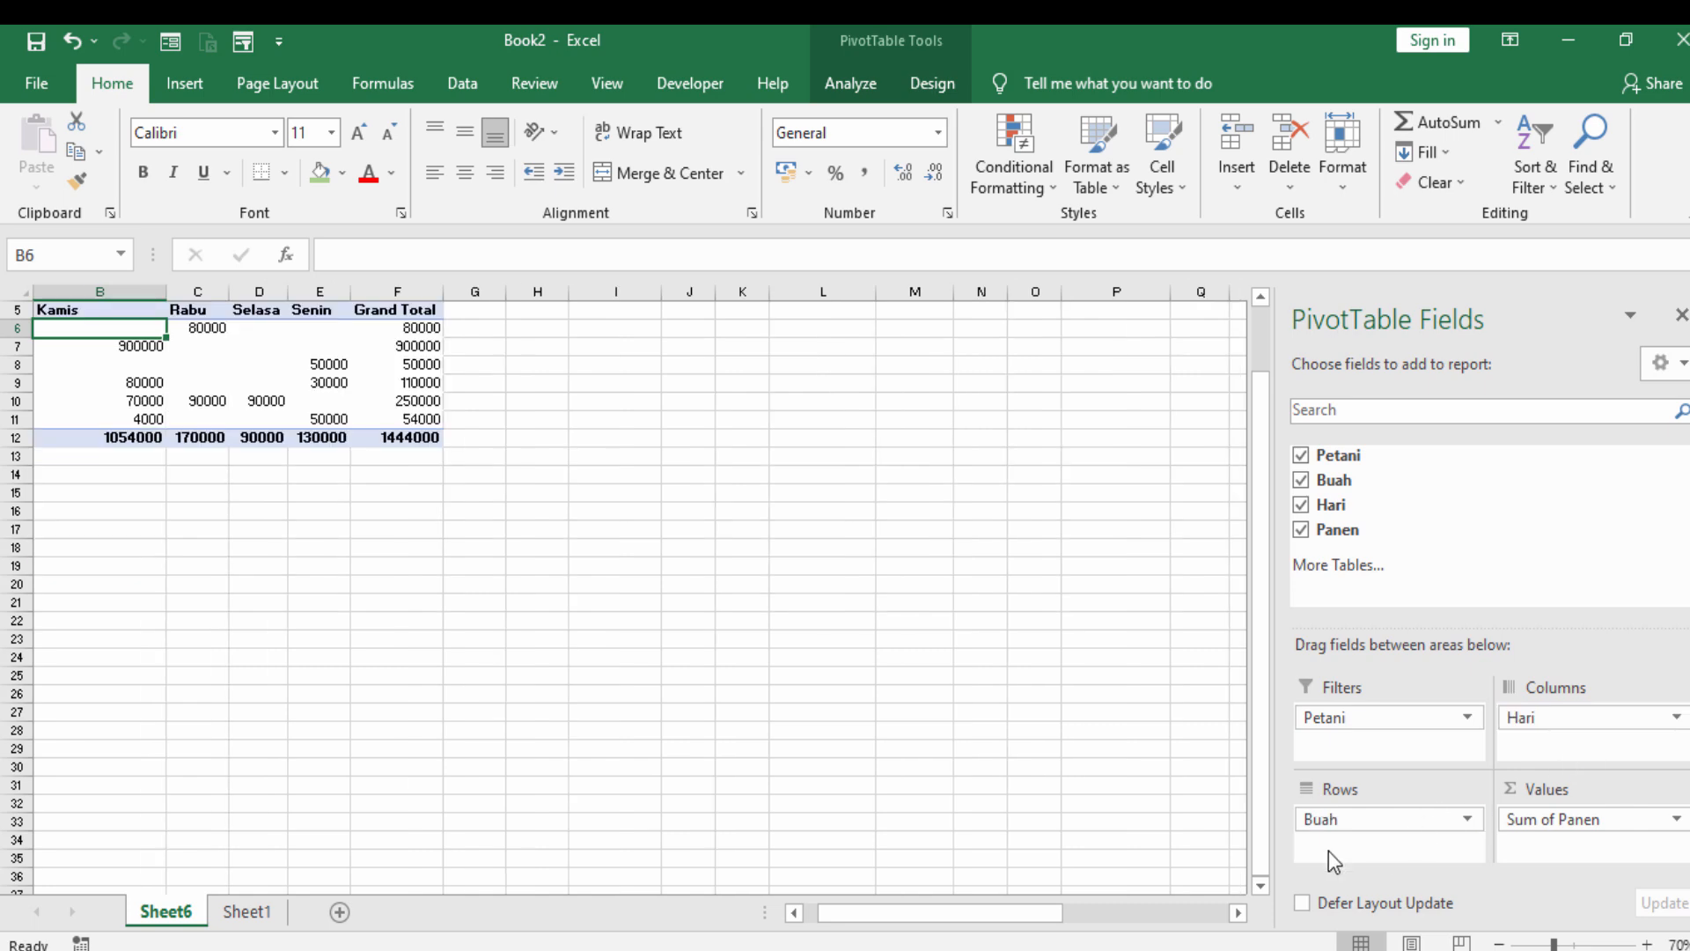
pyautogui.scroll(2, 417, 571)
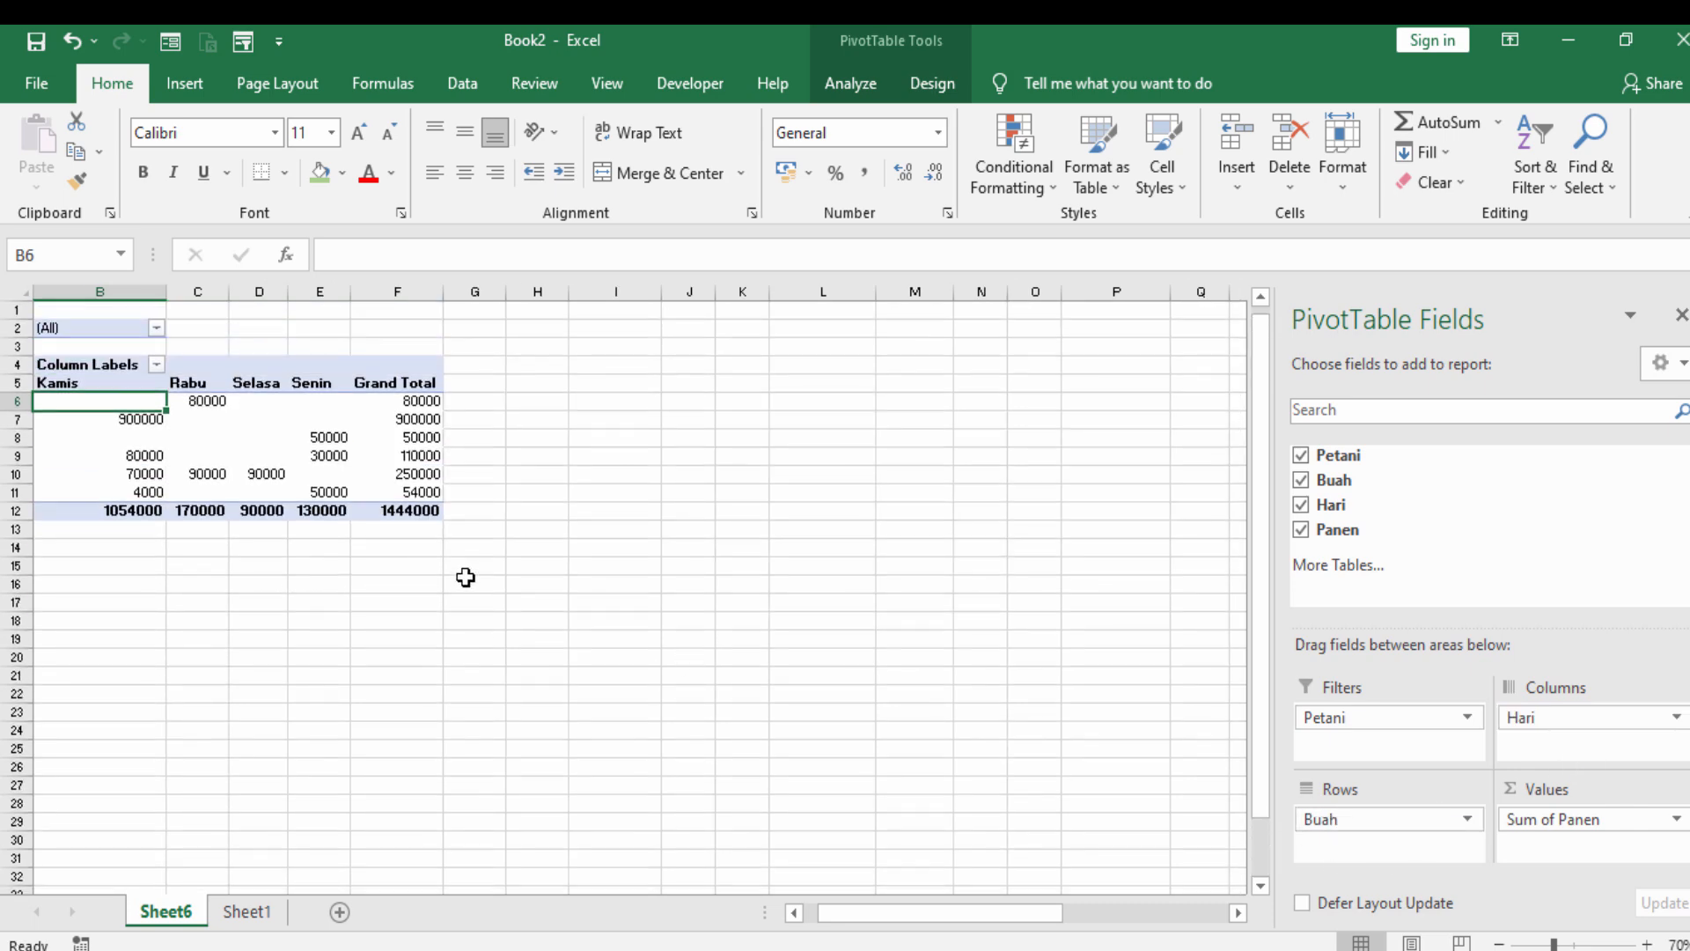
pyautogui.scroll(-2, 162, 583)
pyautogui.scroll(2, 162, 578)
pyautogui.scroll(4, 165, 565)
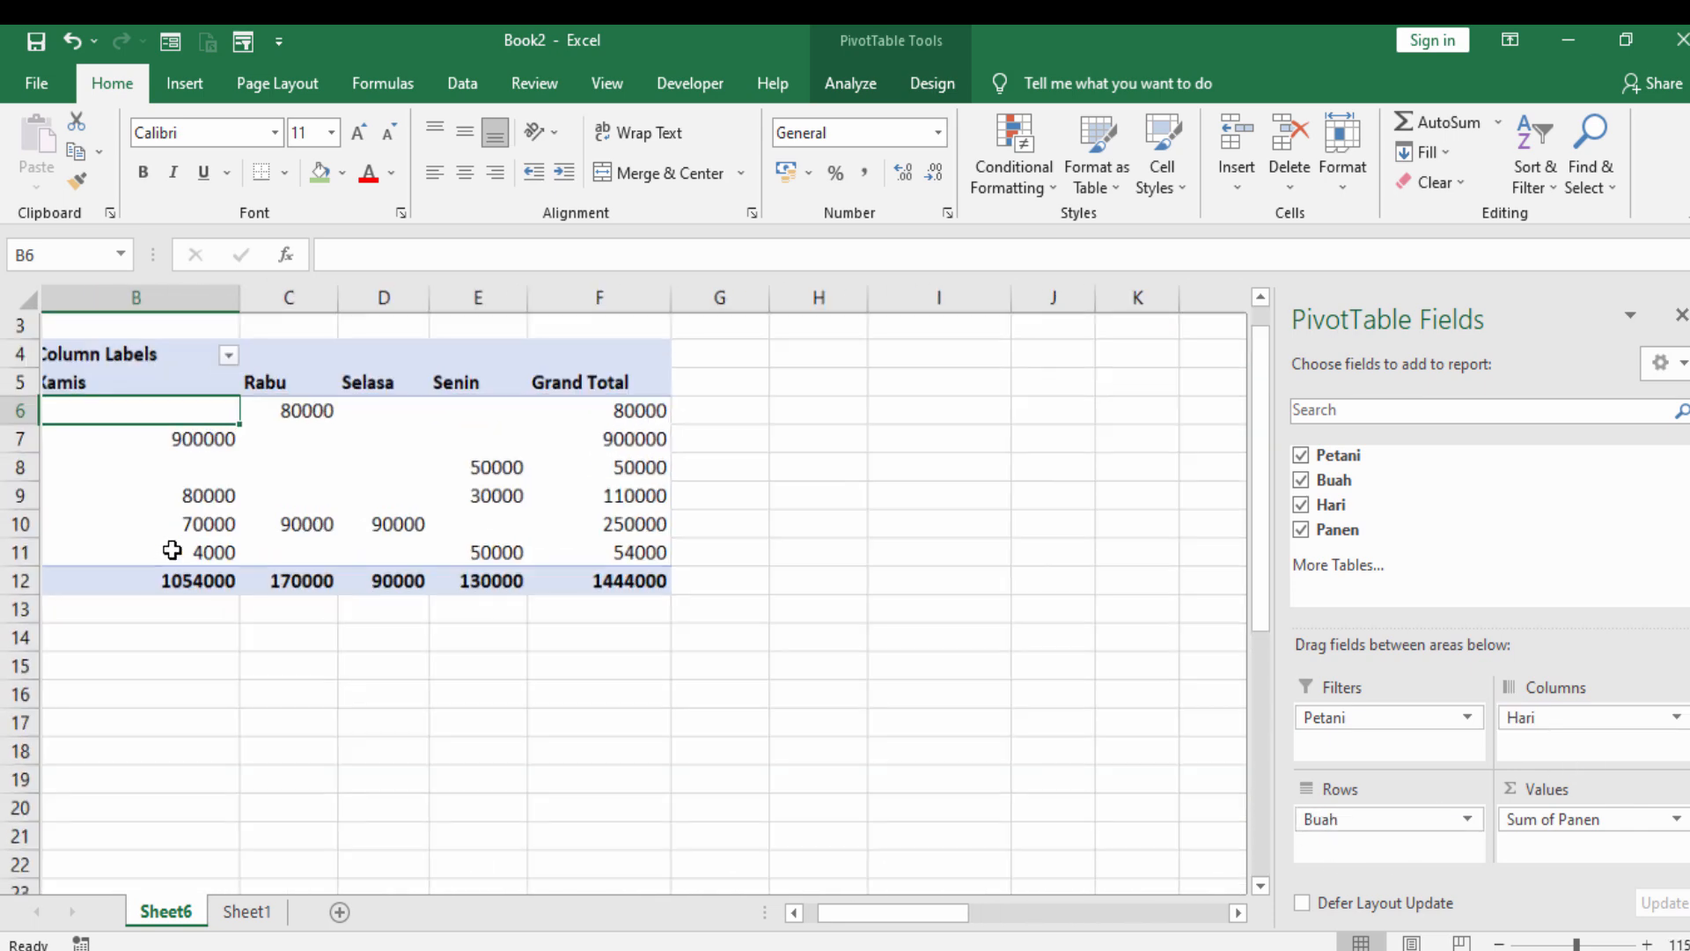
pyautogui.scroll(-3, 481, 586)
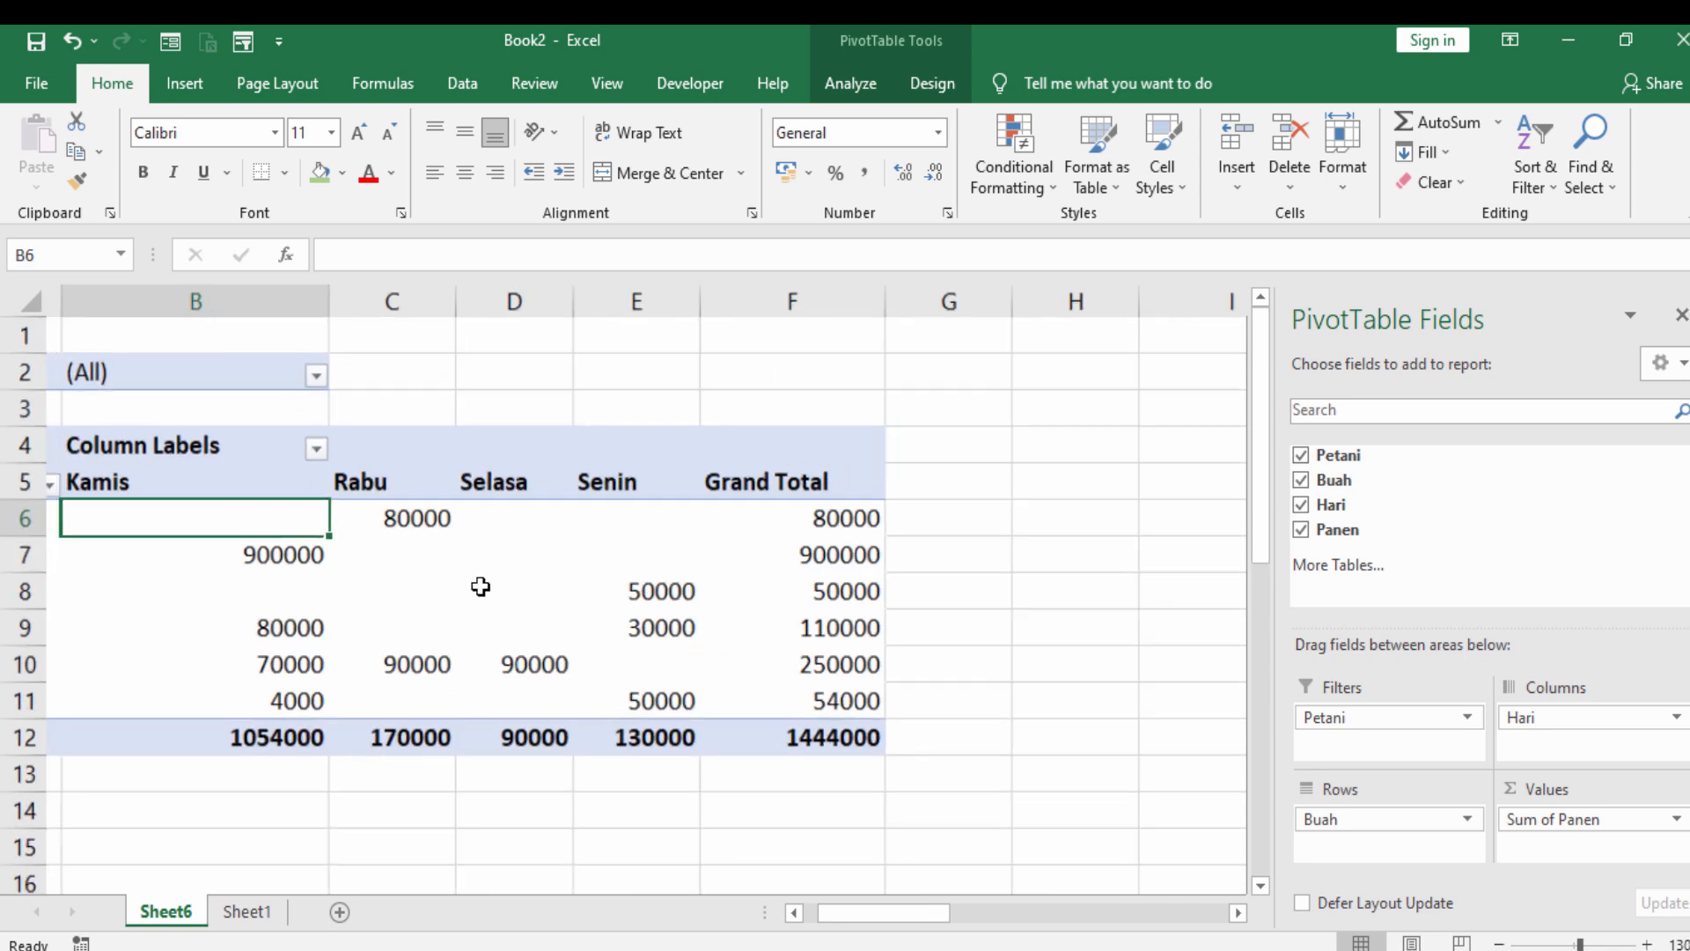